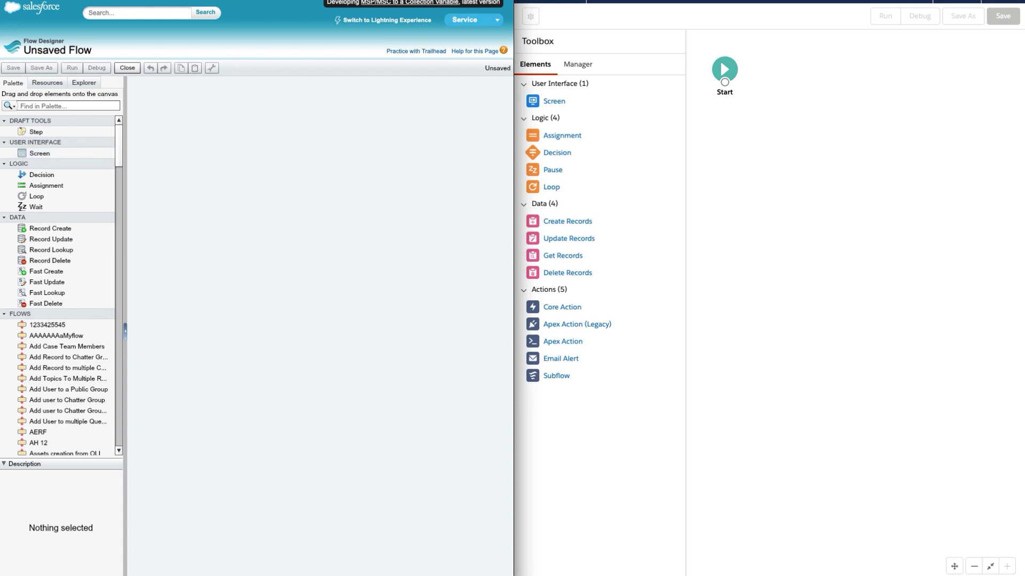
Step: Add a Screen element to the unsaved flow in Flow Designer and another to the canvas in Flow Builder
left_click_drag(39, 153, 260, 166)
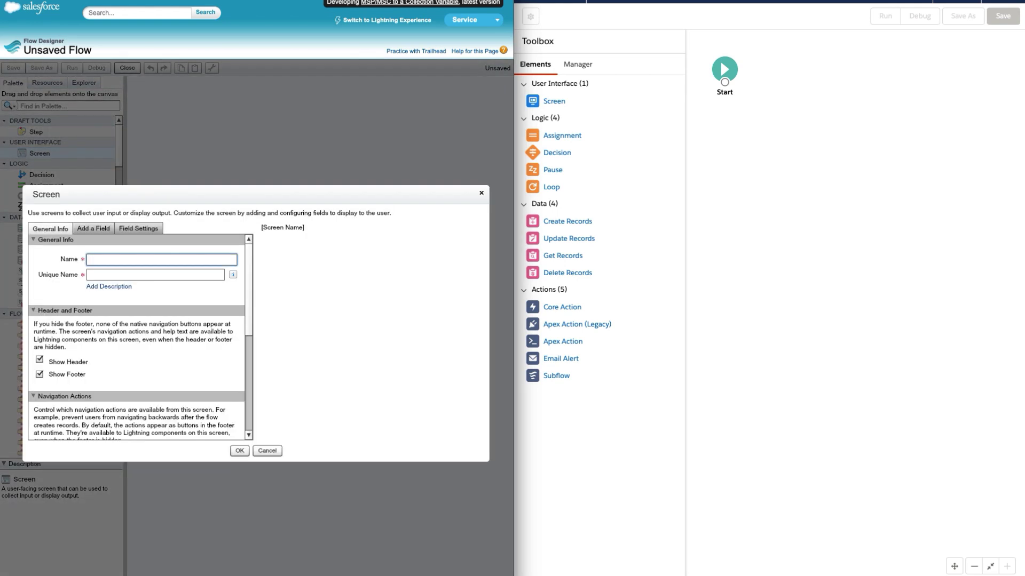
left_click(553, 101)
left_click_drag(553, 100, 785, 175)
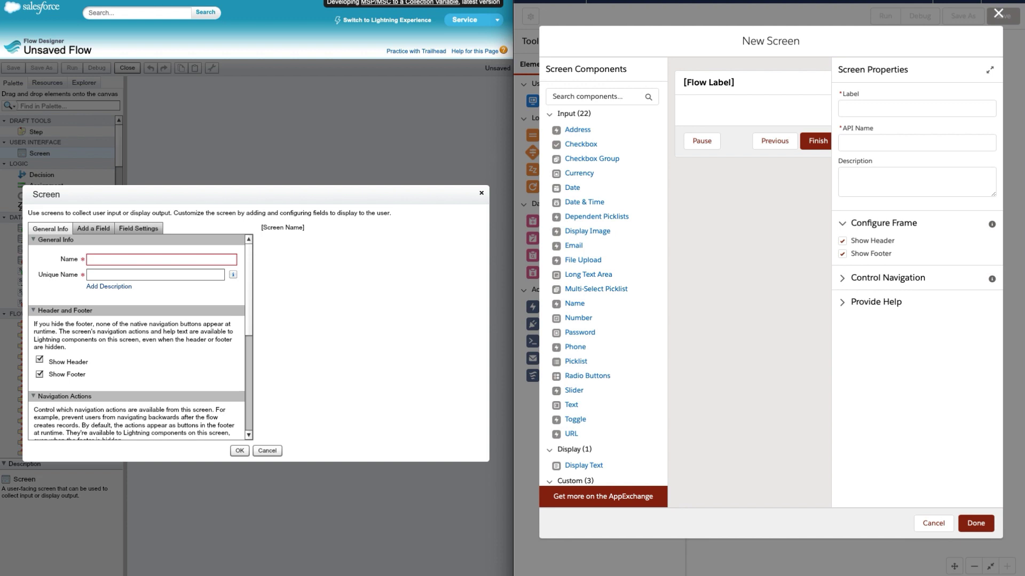
Step: Label the new Flow Builder screen "Lead Form", copy the label, and let the API name fill in as Lead_Form
left_click(845, 109)
type("L")
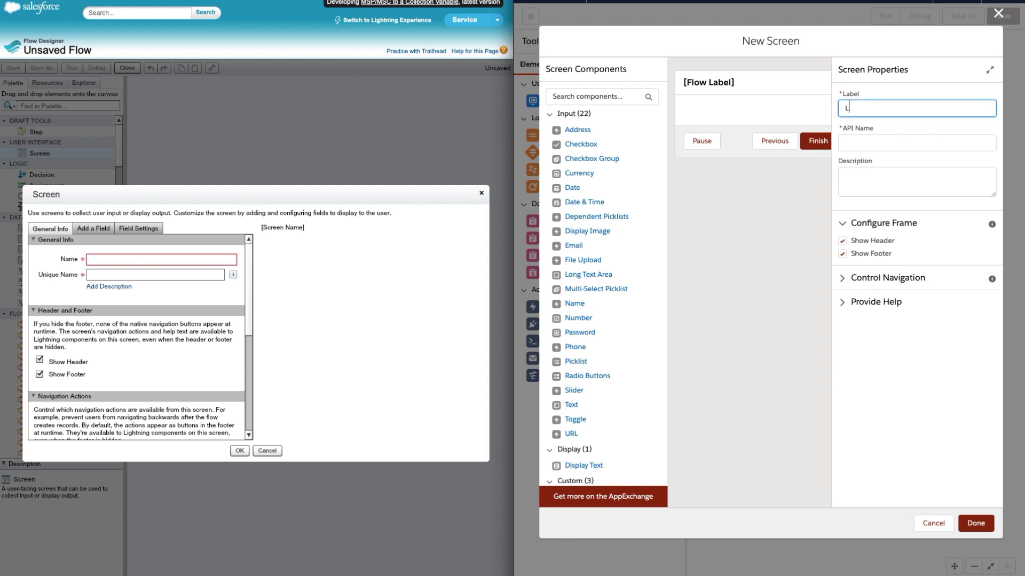
type("ead Form")
key("ctrl+a")
key("ctrl+c")
left_click(875, 142)
Step: Name the Flow Designer screen "Lead Form" using the copied label, with the unique name Lead_Form
left_click(161, 259)
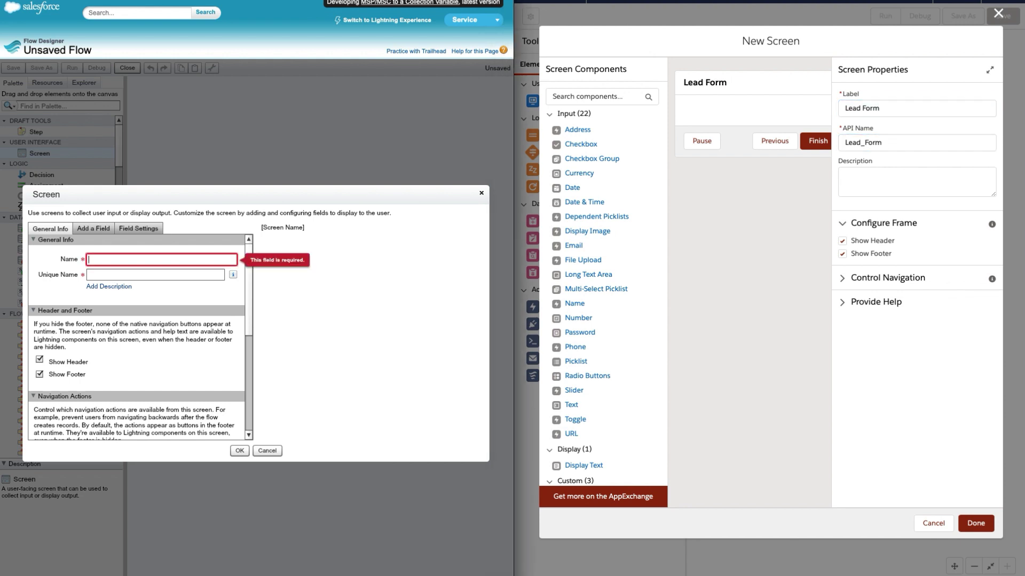
key("ctrl+v")
left_click(89, 274)
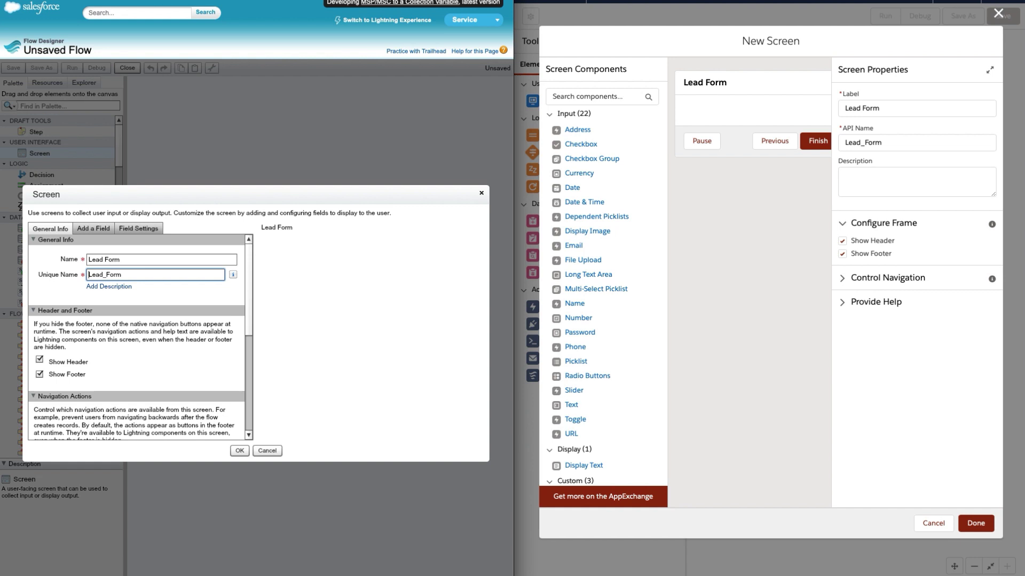
left_click(875, 142)
Step: Turn the Flow Builder screen's header off and back on, and do the same with its footer
left_click(842, 241)
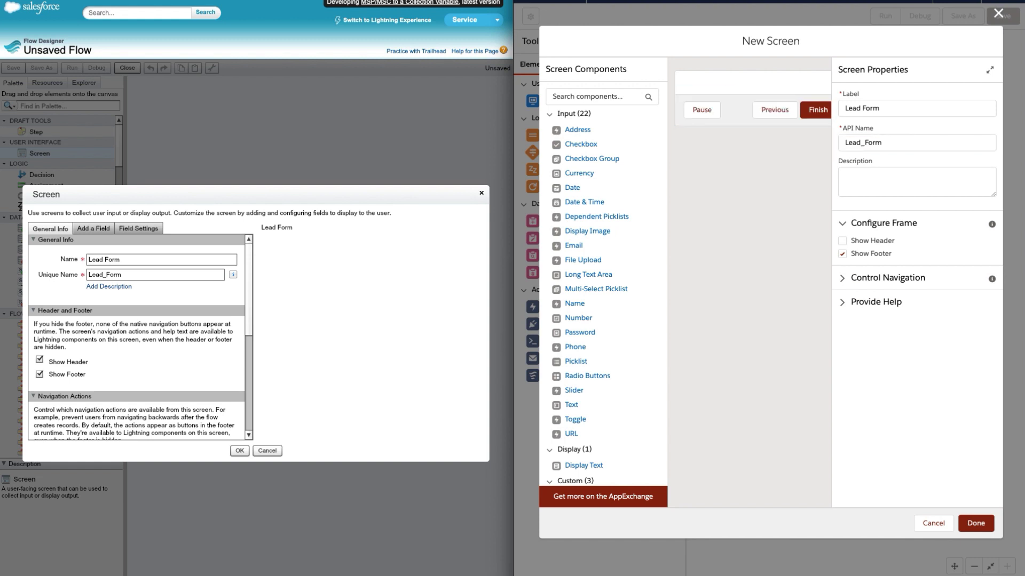
left_click(842, 240)
left_click(842, 253)
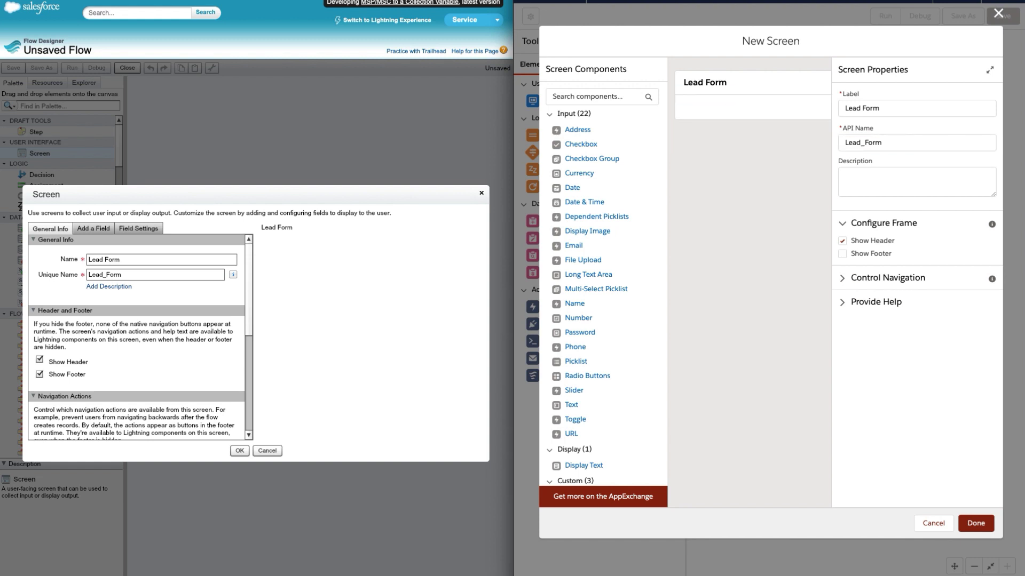
left_click(842, 253)
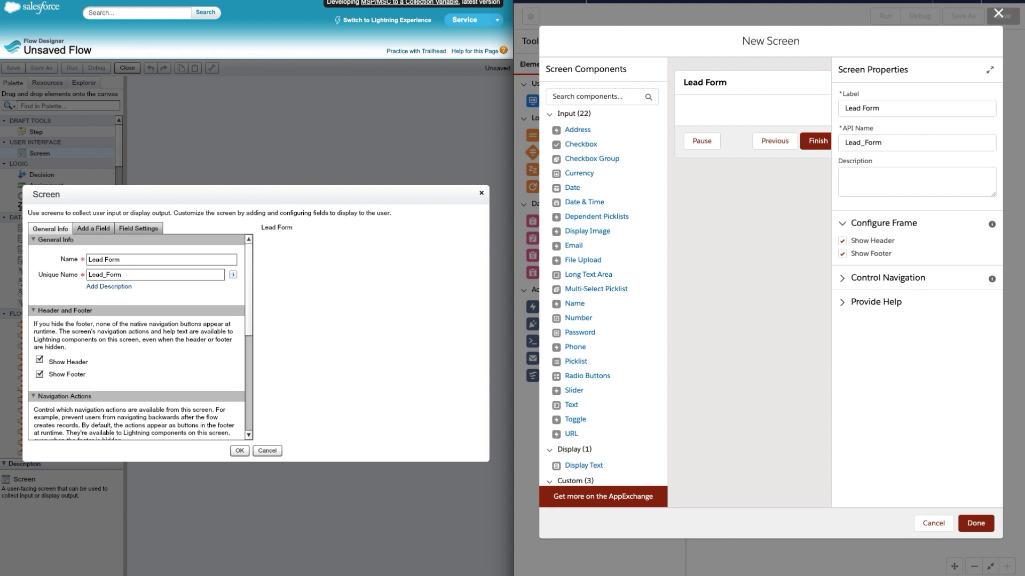
Step: Disable the Previous and Pause navigation actions for the Lead Form screen in both Flow Builder and Flow Designer
scroll(137, 336, "down", 3)
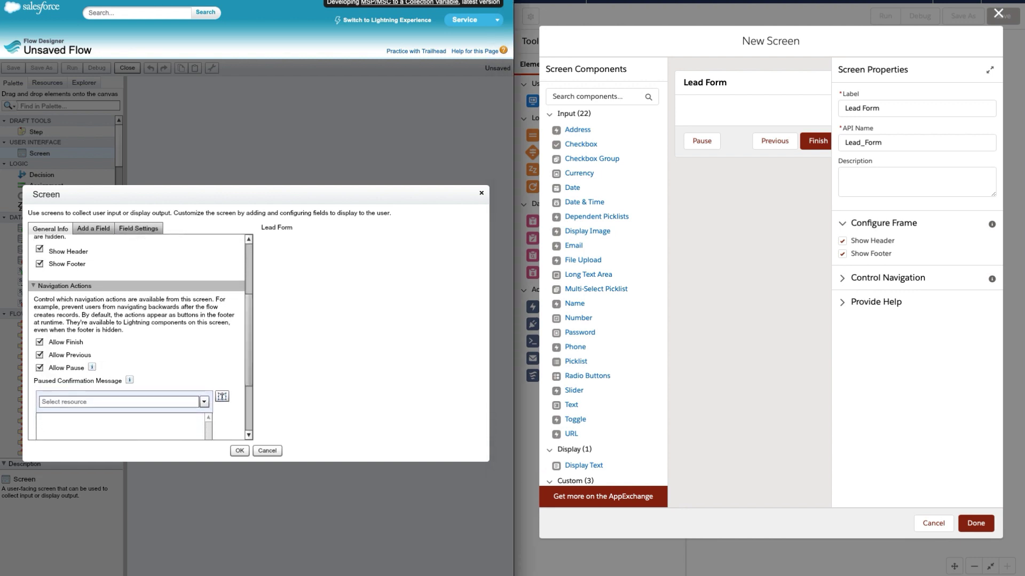
left_click(887, 278)
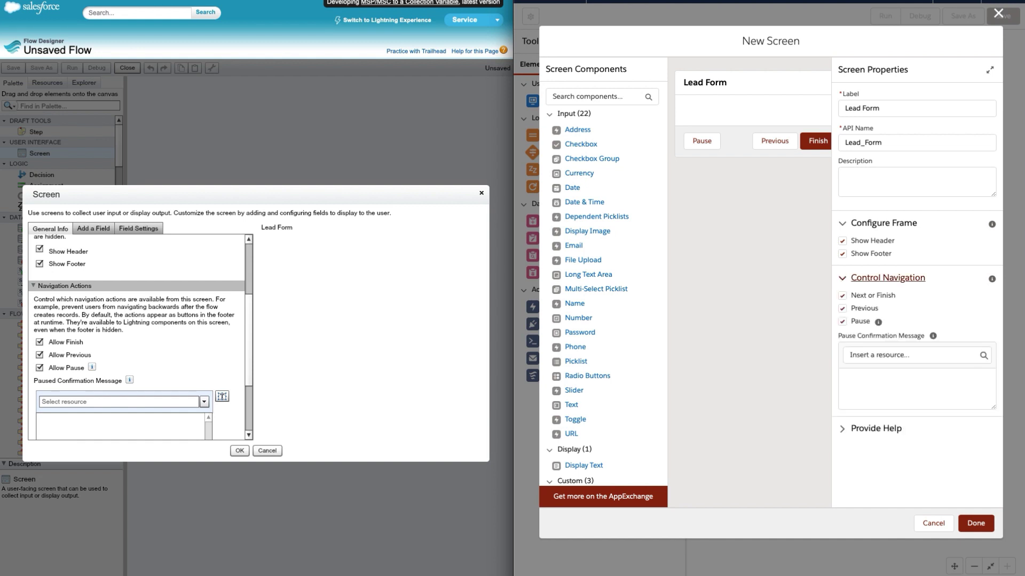
left_click(842, 321)
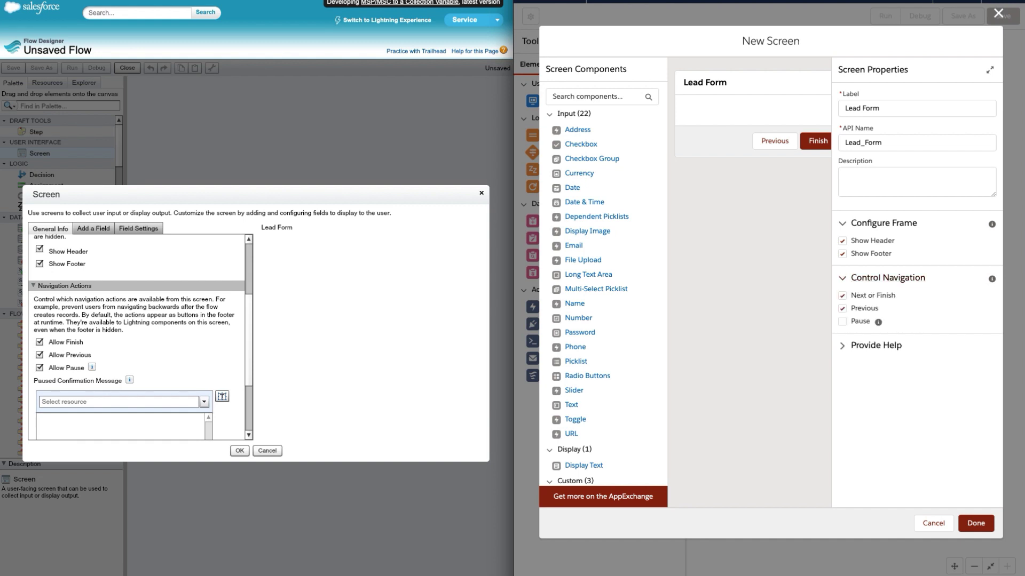
left_click(842, 308)
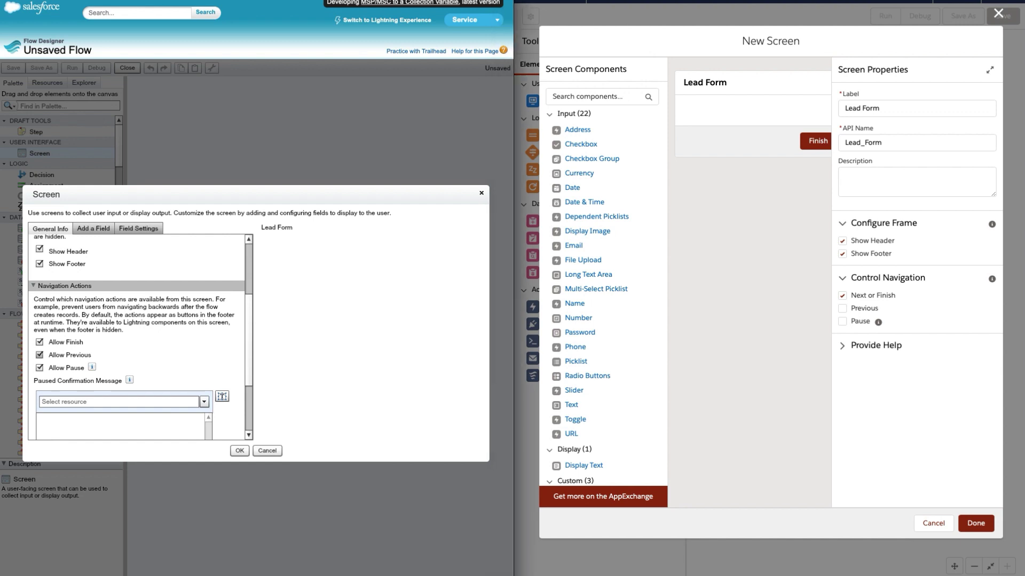
left_click(40, 367)
Step: Enter "This is a test Flow." as the help text of the Lead Form screen in Flow Designer
scroll(136, 337, "down", 3)
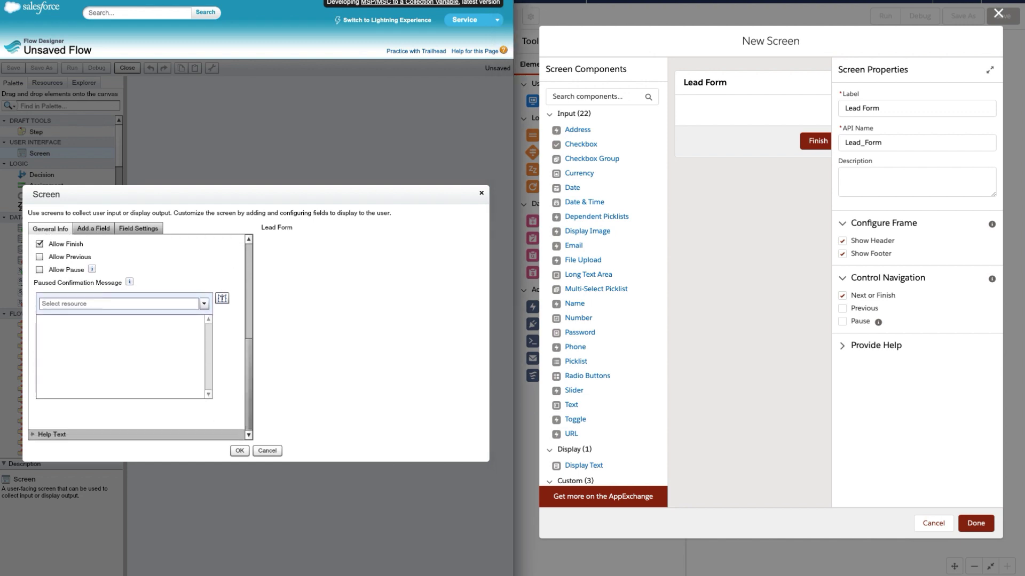
left_click(51, 434)
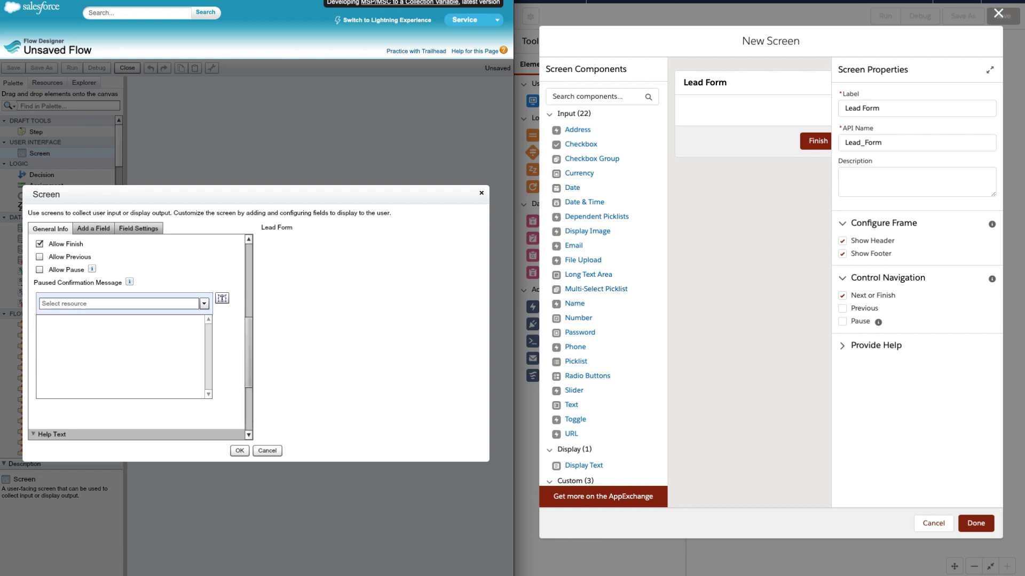
left_click_drag(249, 352, 248, 396)
left_click(38, 349)
type("T")
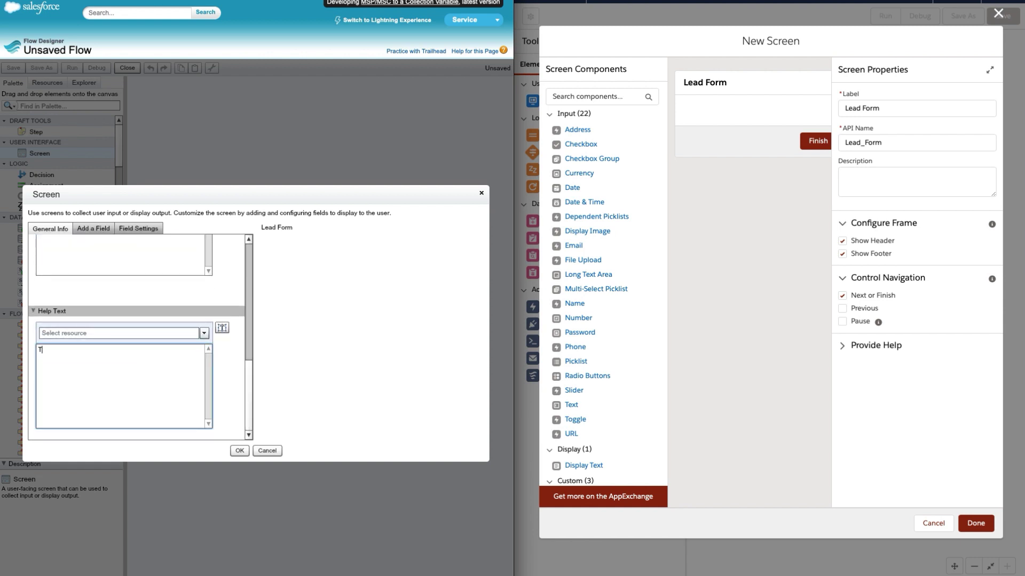
type("his is a test Flow.")
Step: Switch the Flow Designer help text to rich text and format it bold, in Verdana, with a blue colour
key("ctrl+a")
left_click(222, 327)
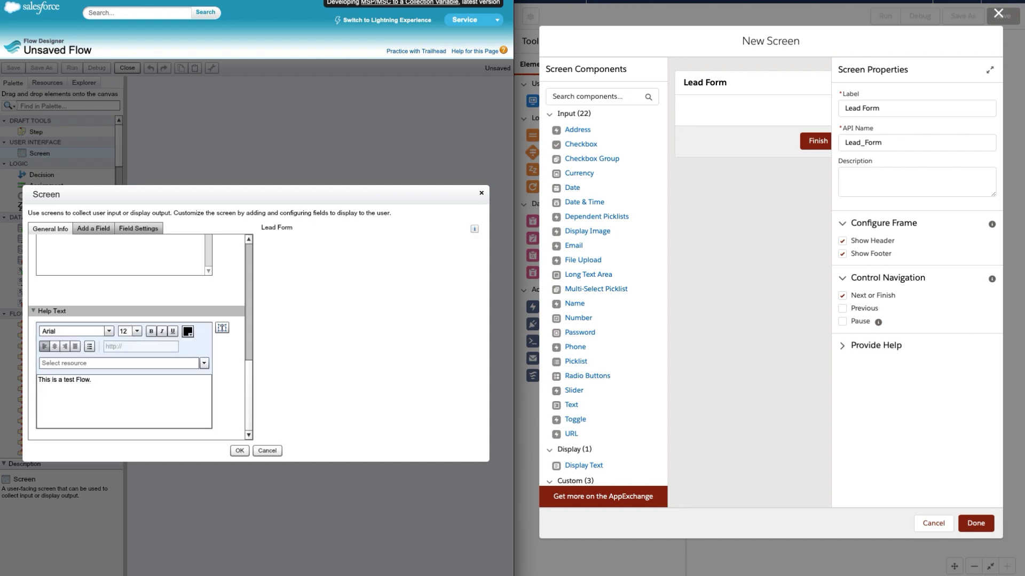
key("ctrl+a")
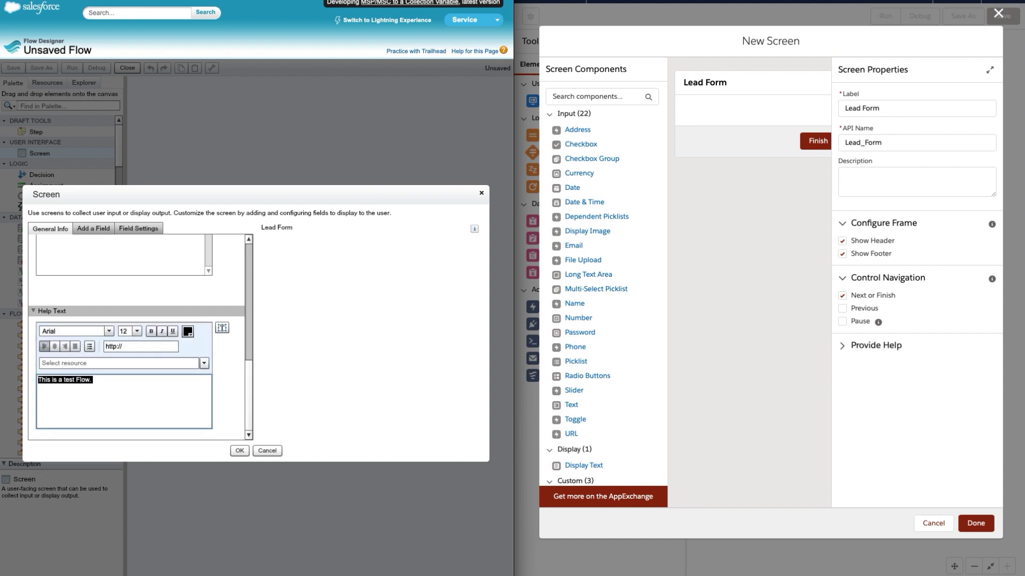
key("ctrl+b")
left_click(109, 331)
scroll(73, 367, "down", 3)
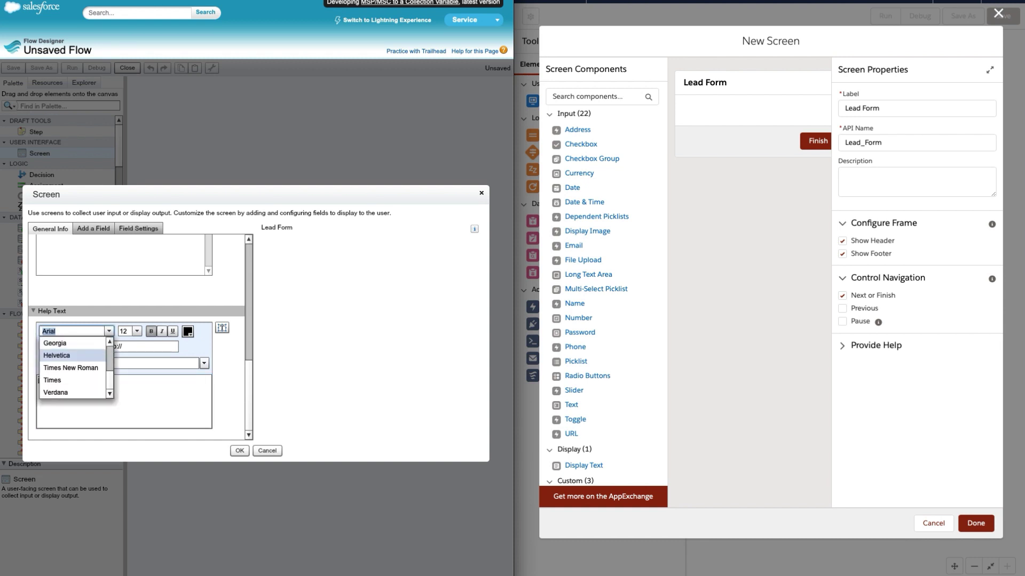
left_click(55, 392)
left_click(188, 331)
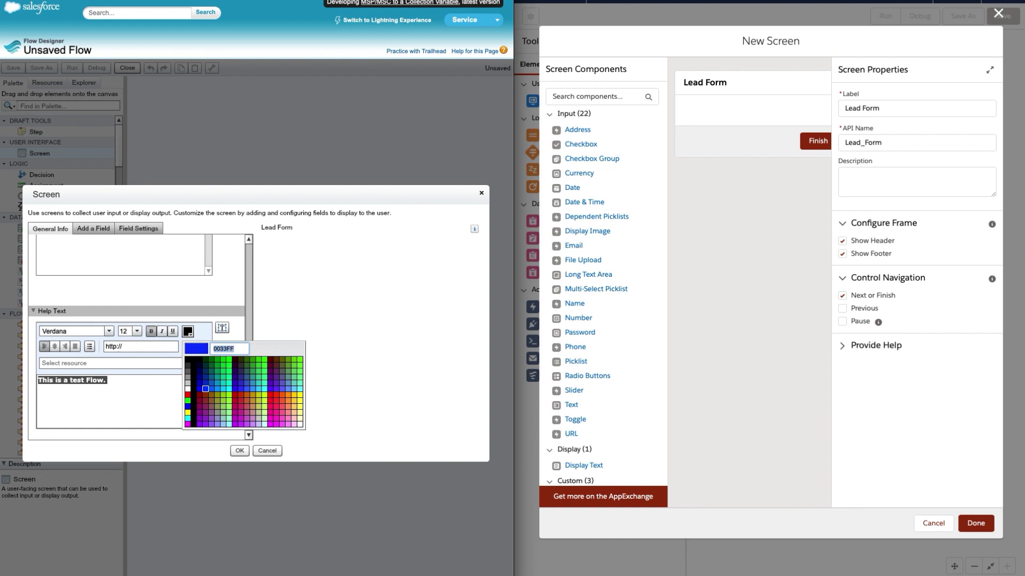
left_click(199, 389)
left_click(107, 380)
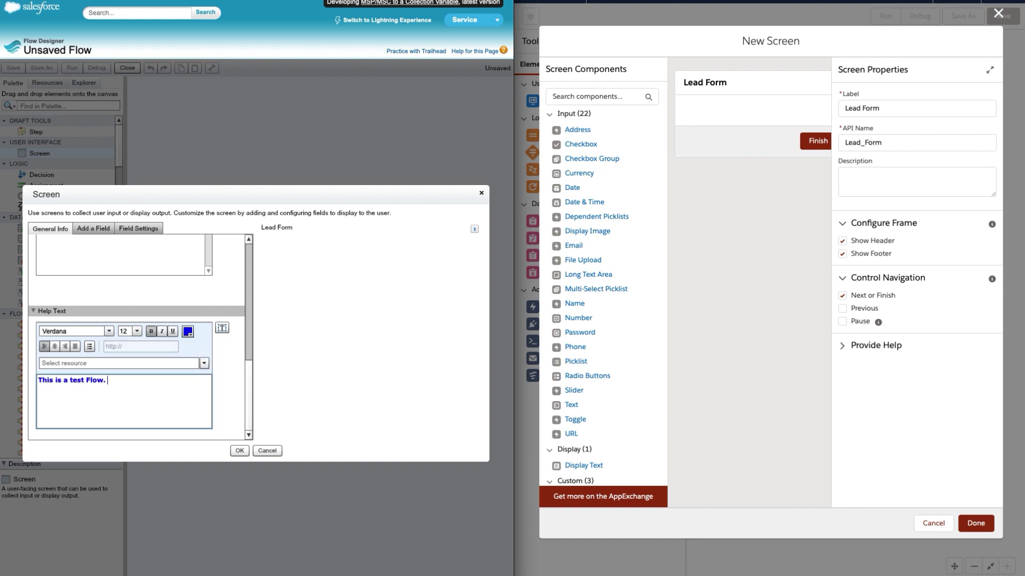
Step: Enter "This is a test flow." as the Flow Builder screen's help text, wrapped in <font color="blue"> and </font> tags
left_click(876, 345)
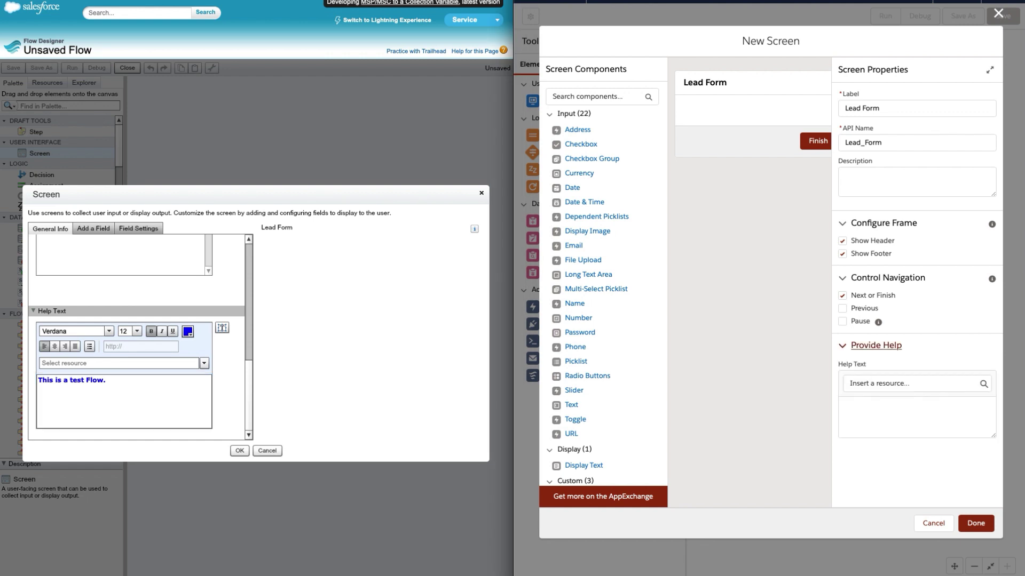
left_click(845, 408)
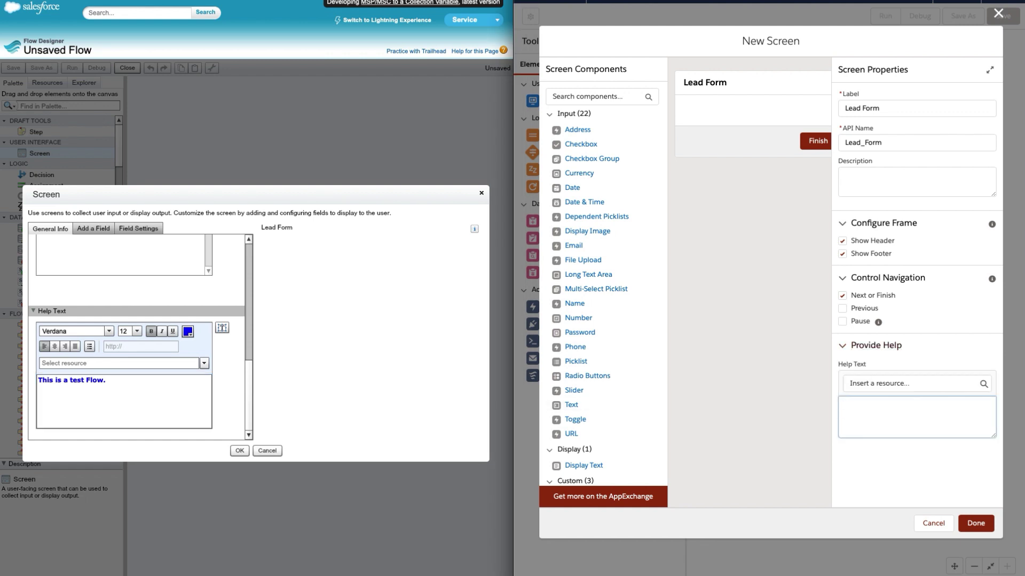
type("This is a test flow.")
left_click(845, 408)
type("<font color=\"blue\">")
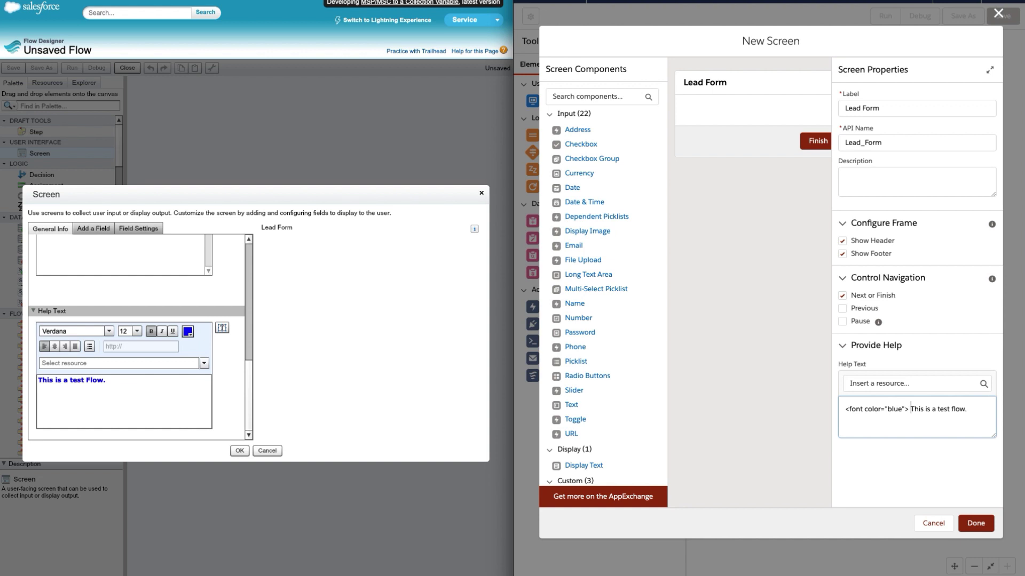
left_click(967, 408)
type("</font>")
Step: Show the Flow Designer help text as HTML source and replace the Flow Builder screen's help text with a copy of it
key("super+grave")
key("space")
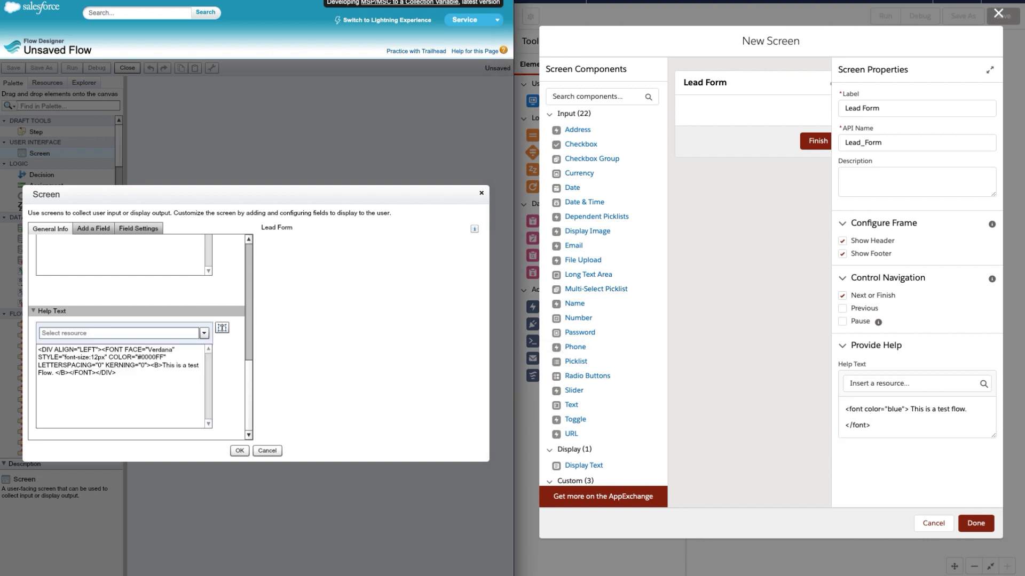
left_click(120, 372)
key("super+a")
key("ctrl+c")
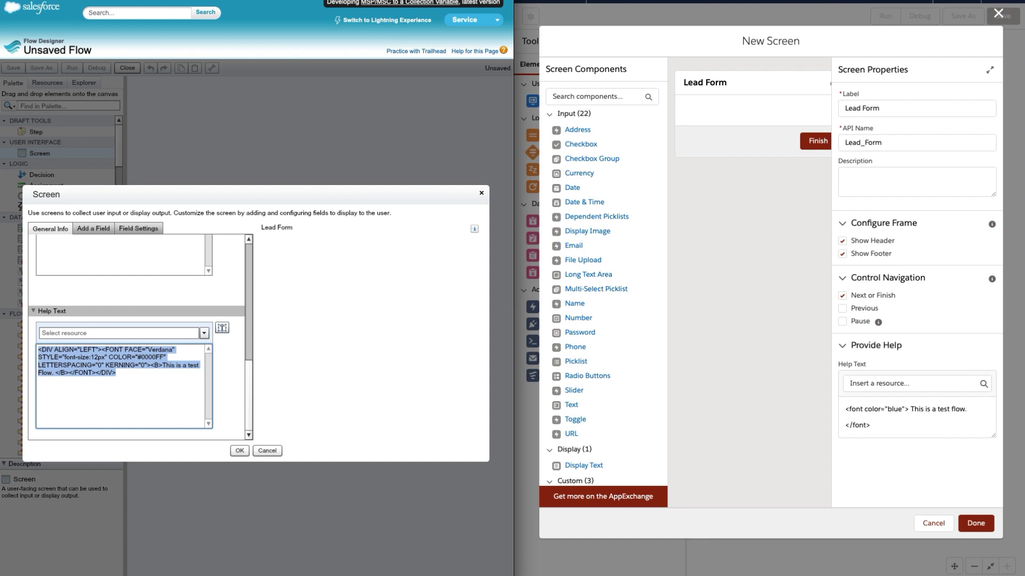
left_click(916, 417)
key("super+a")
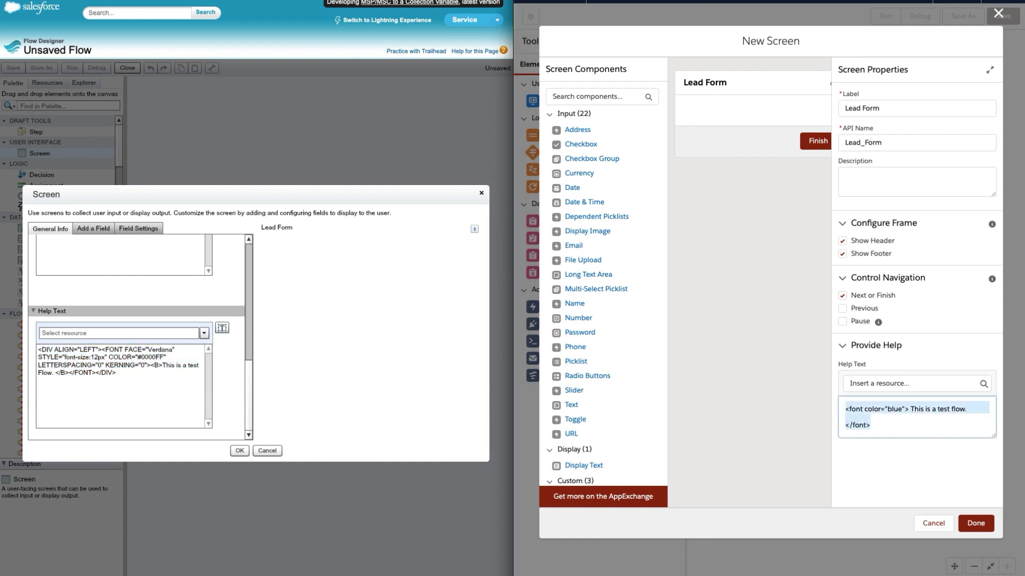
key("ctrl+v")
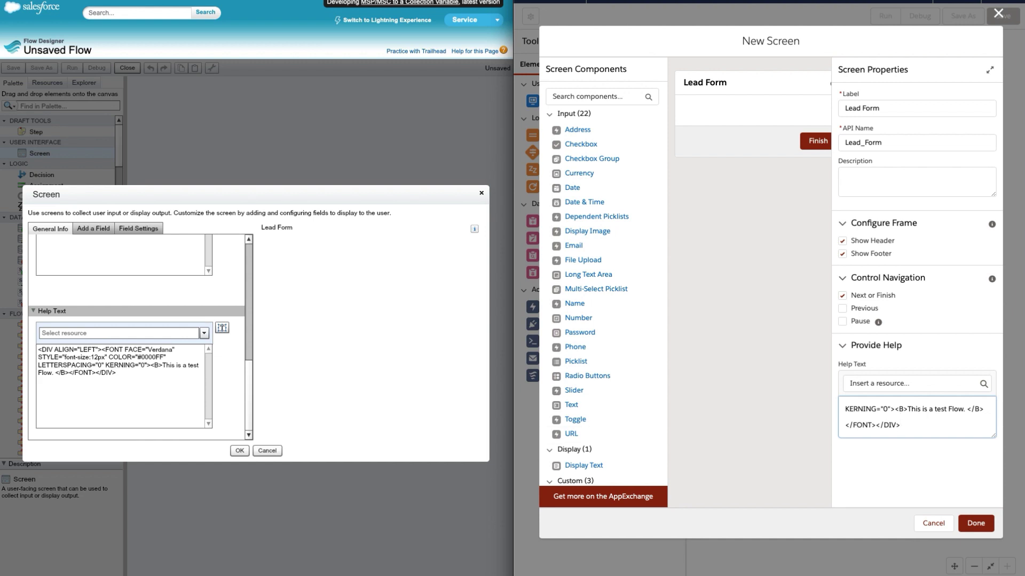
Step: Add a Textbox field labelled "Last Name" to the Flow Designer screen, with unique name Last_Name, and make it required
key("super+grave")
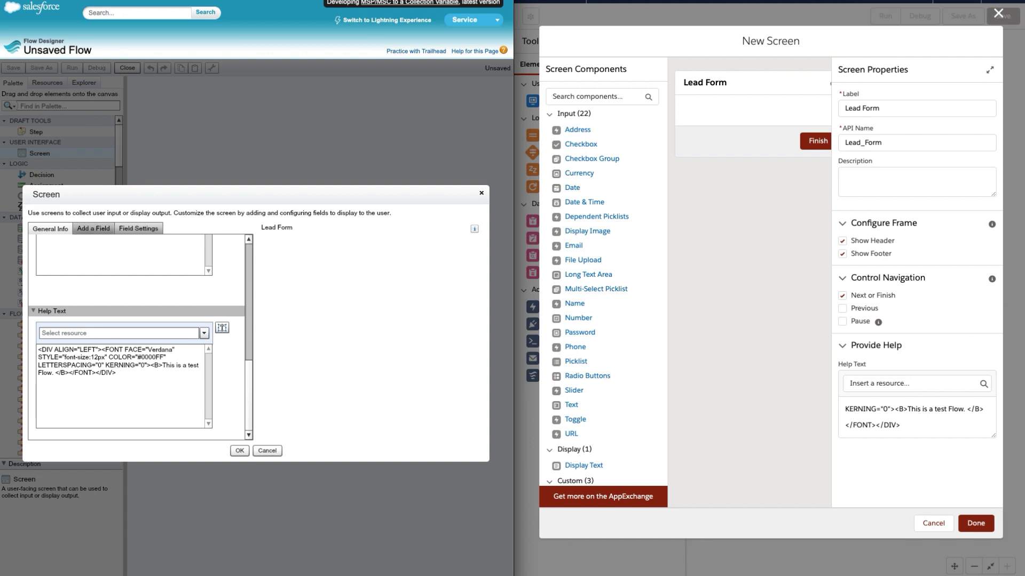
left_click(94, 228)
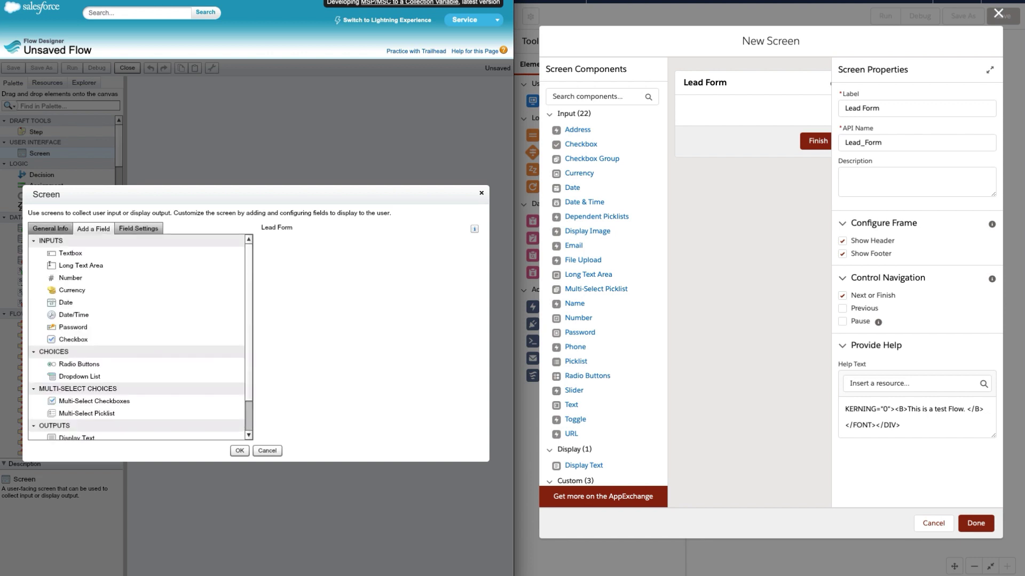
left_click(73, 315)
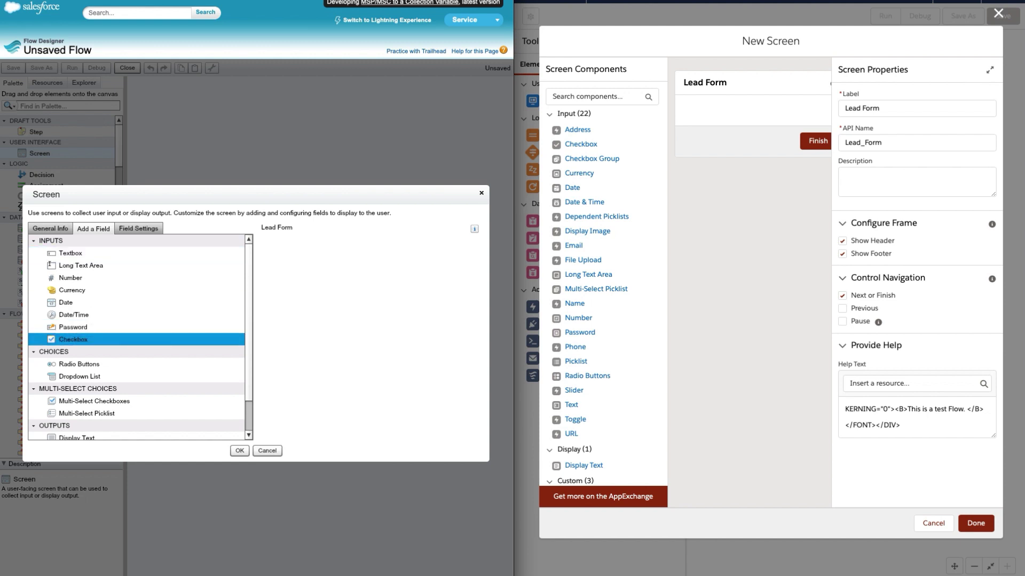
scroll(136, 337, "down", 3)
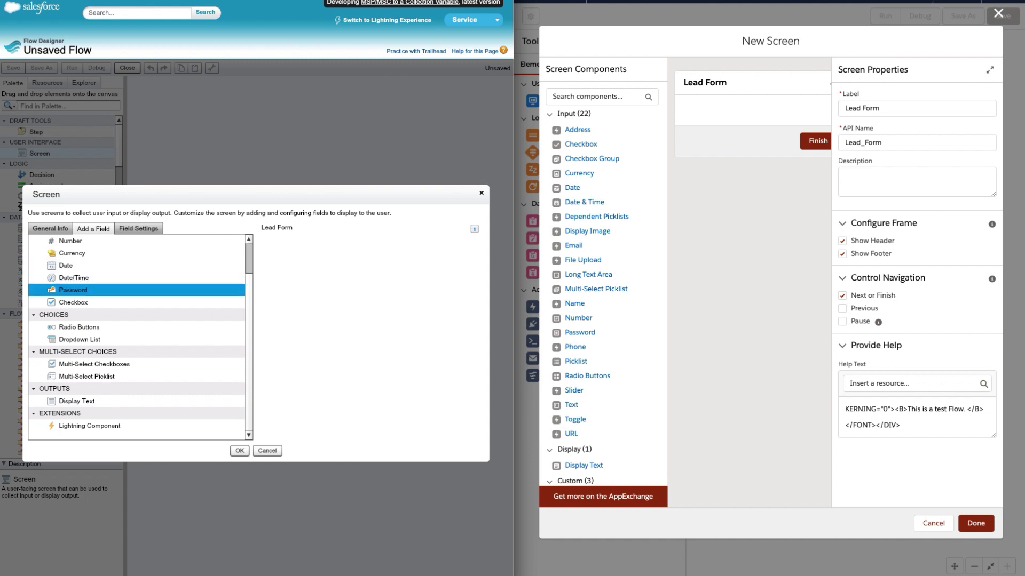
scroll(136, 339, "up", 2)
left_click_drag(70, 253, 313, 250)
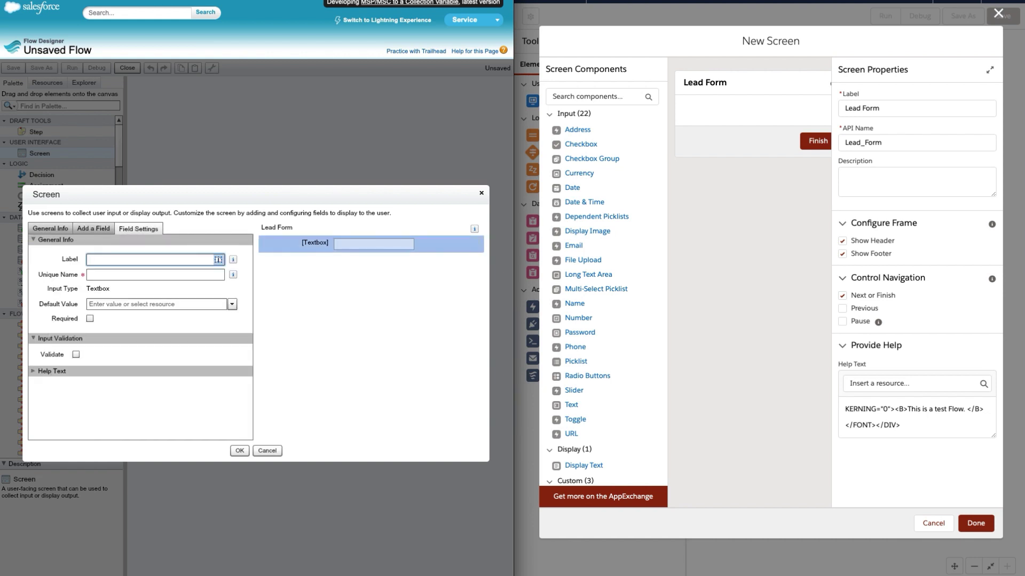
type("Last Name")
key("Tab")
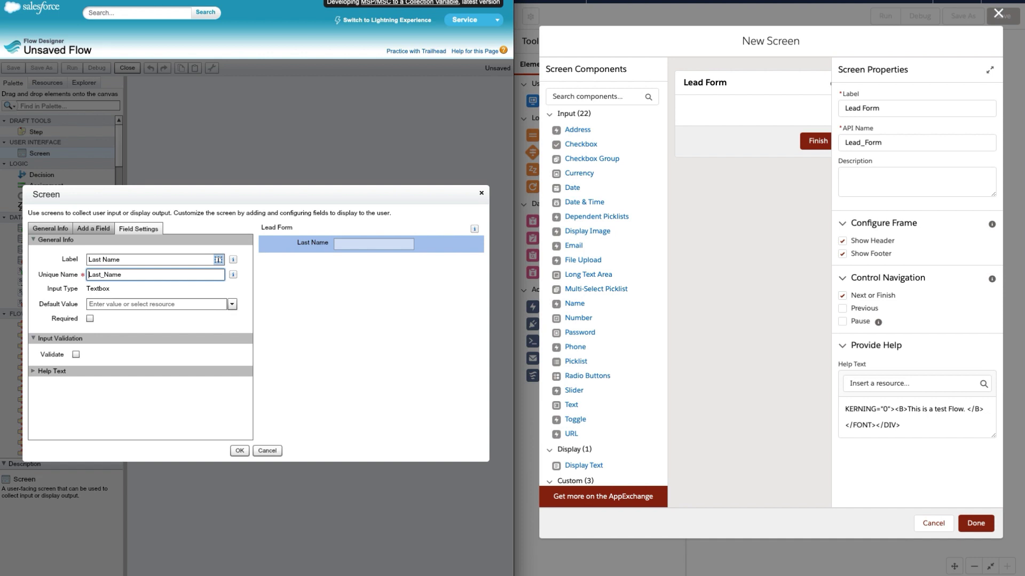
left_click(90, 318)
Step: Enter "Enter your last name" as the help text of the Flow Designer screen's Last Name field
left_click(52, 371)
left_click_drag(248, 315, 248, 352)
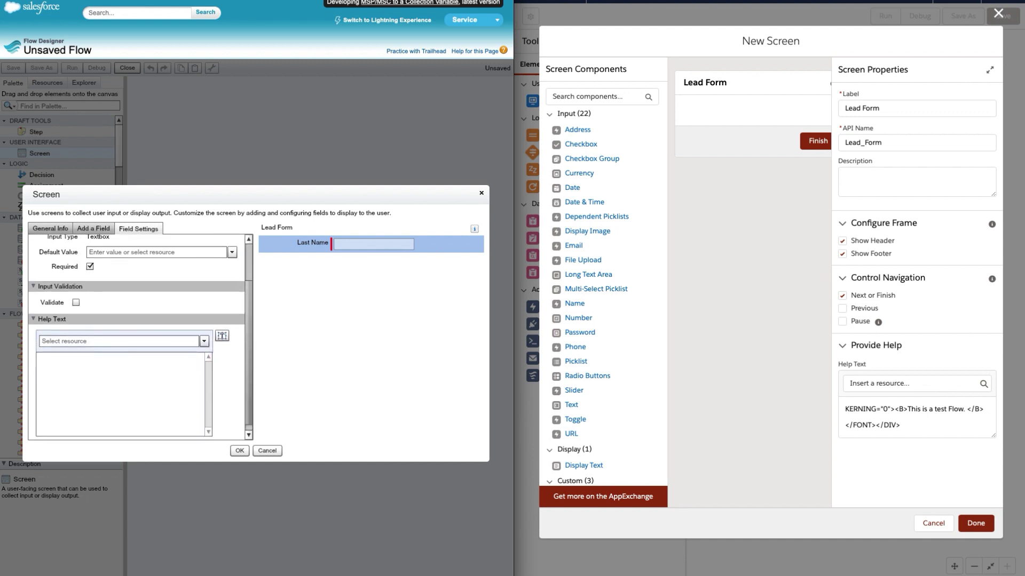
left_click(38, 358)
type("Enter")
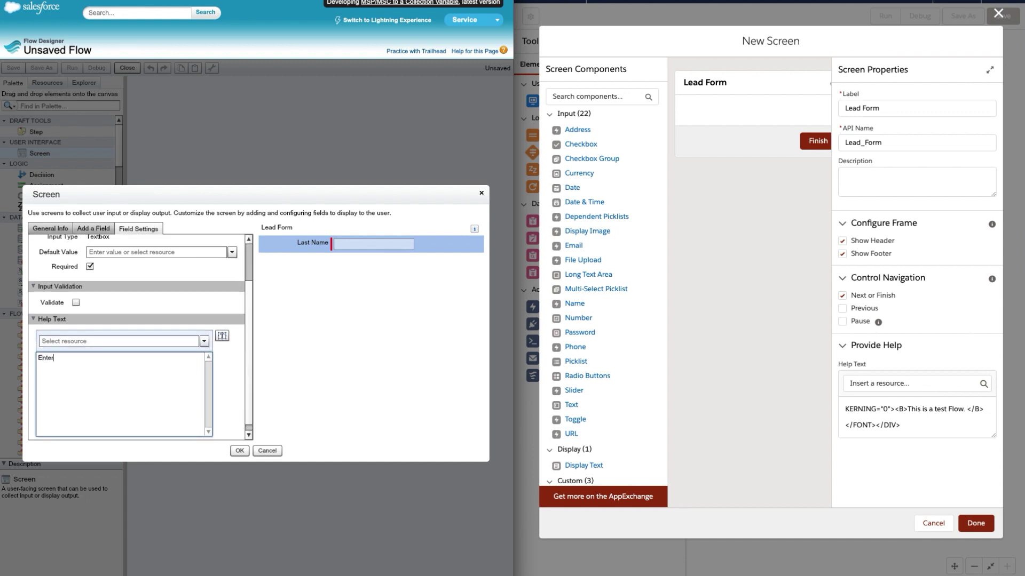
type(" your last name")
Step: Switch the Last Name field's help text in Flow Designer to rich text and make it bold with the red colour CC0033
key("ctrl+a")
left_click(222, 336)
key("ctrl+a")
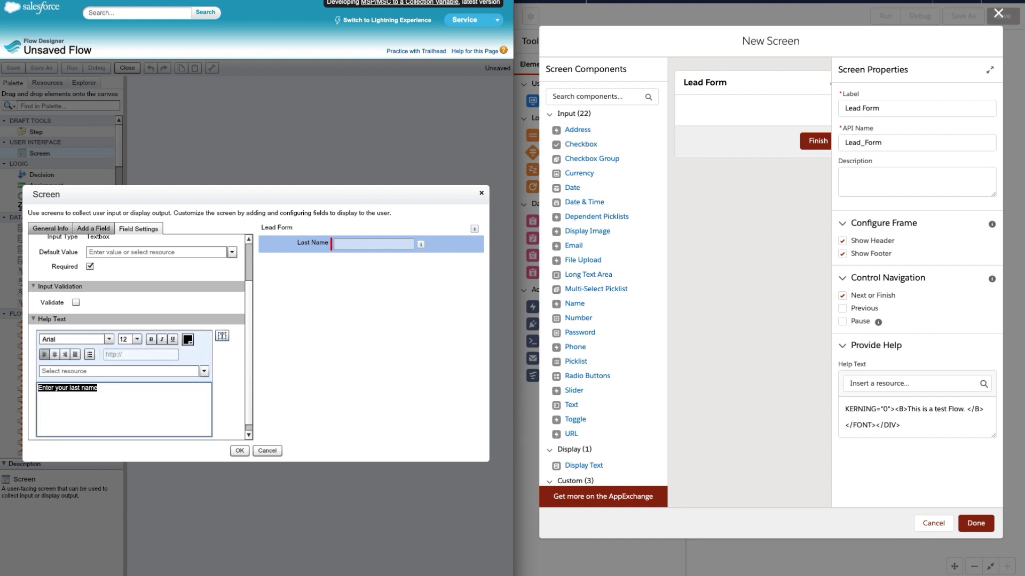
left_click(151, 339)
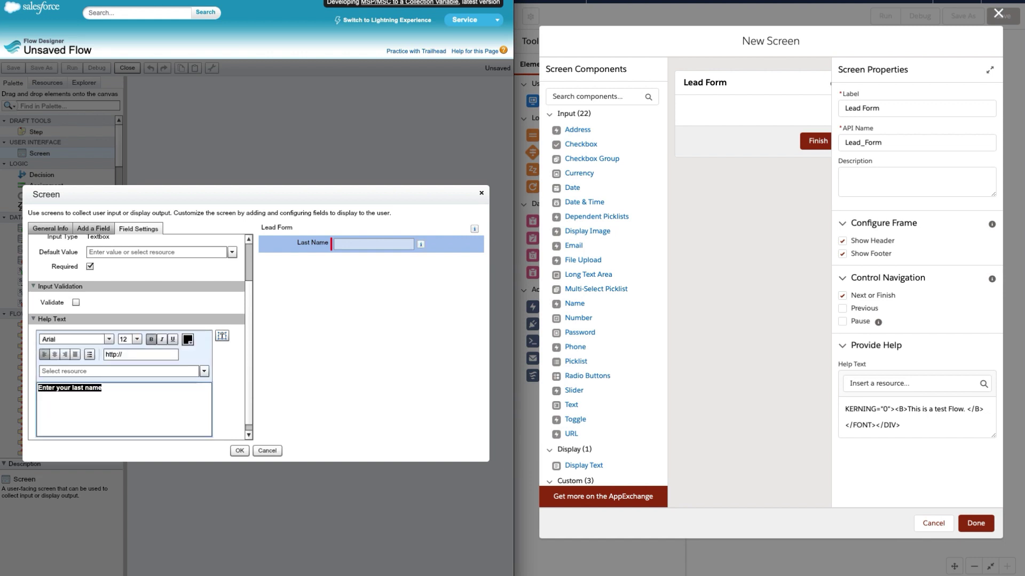
left_click(187, 339)
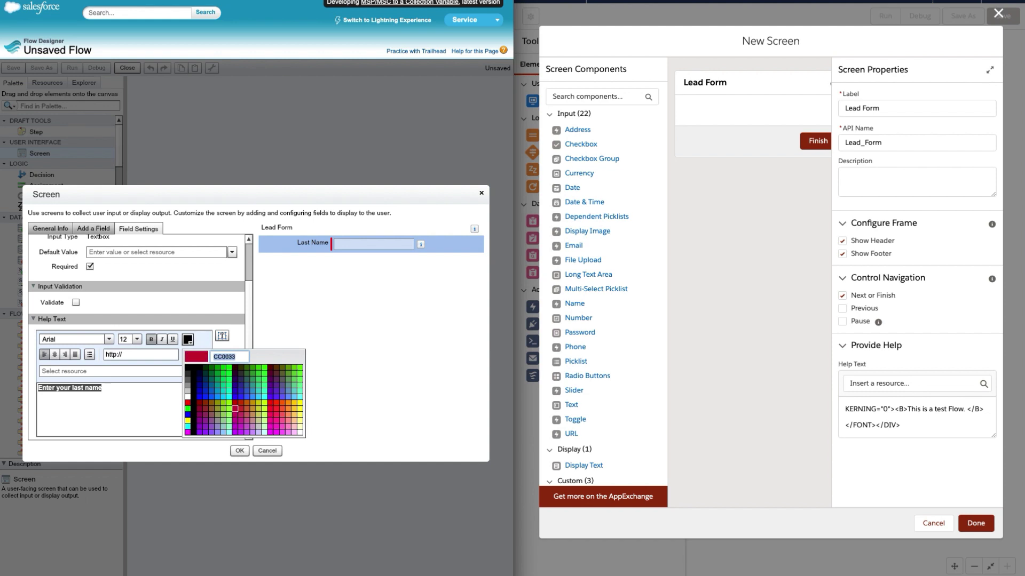
left_click(235, 409)
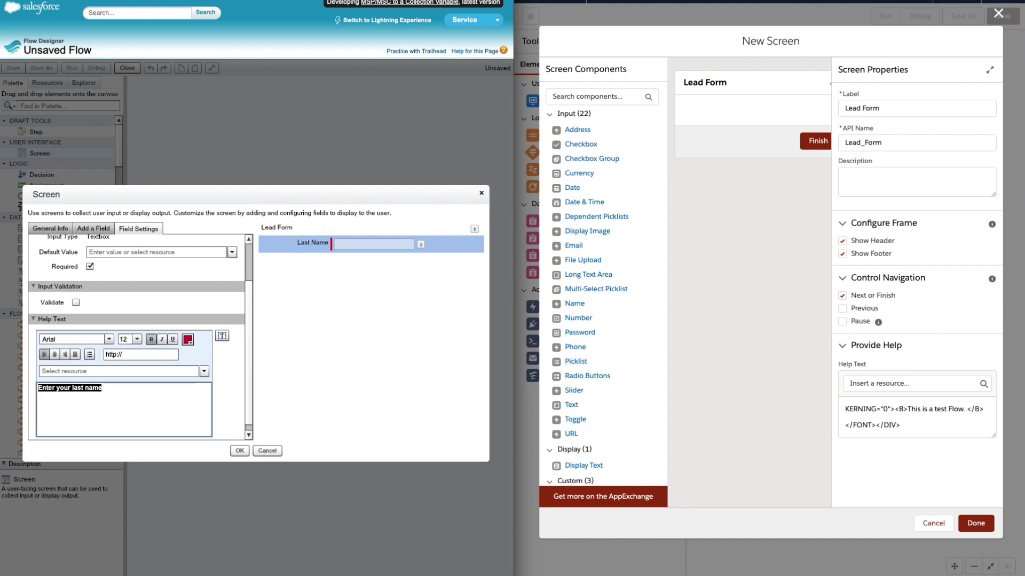
Step: Add a Text component labelled "Last Name" to the Flow Builder screen, with API name Last_Name, and make it required
left_click(571, 405)
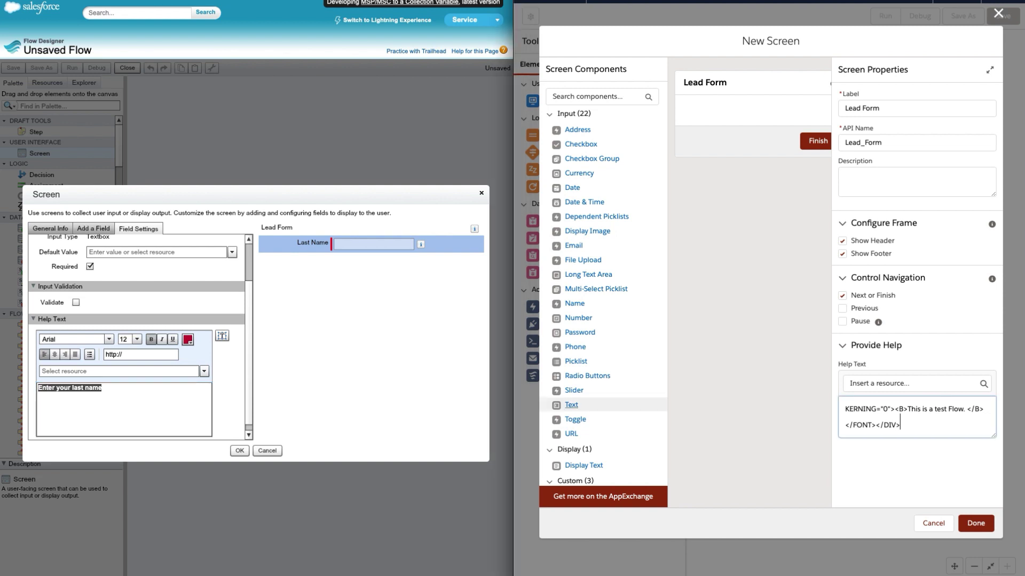
left_click_drag(571, 405, 694, 98)
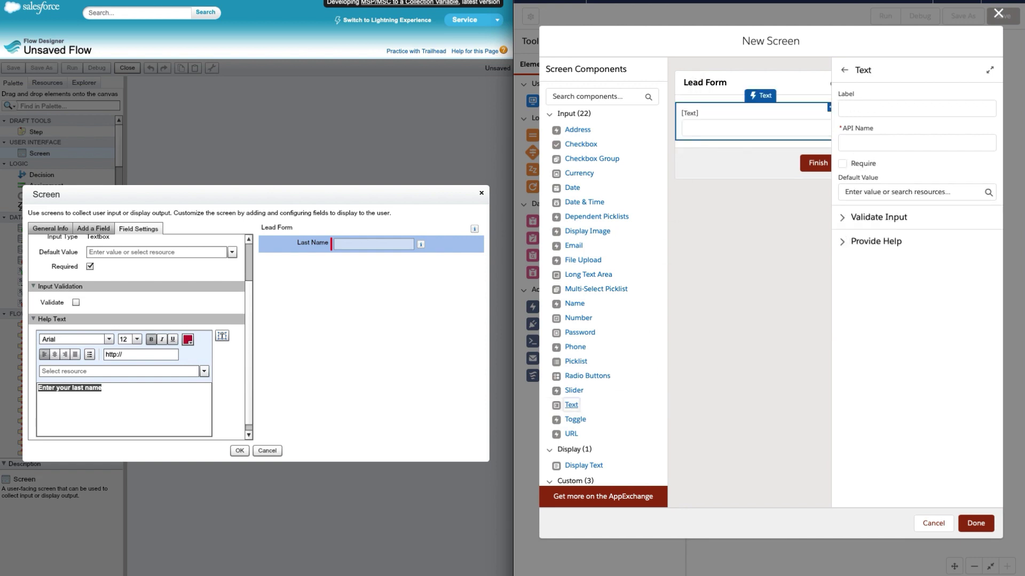
left_click(845, 108)
type("Last ")
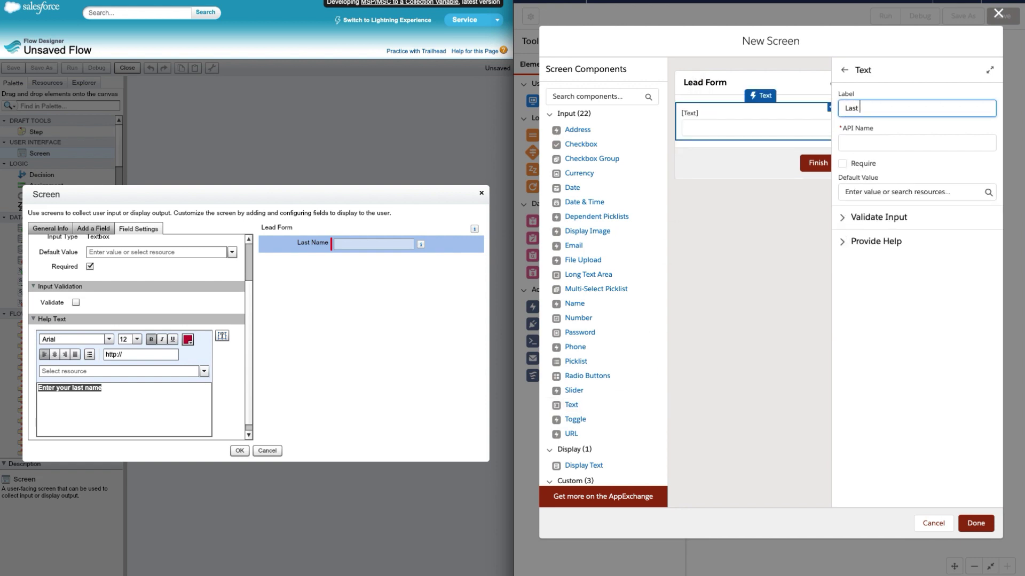
type(" Name")
left_click(878, 142)
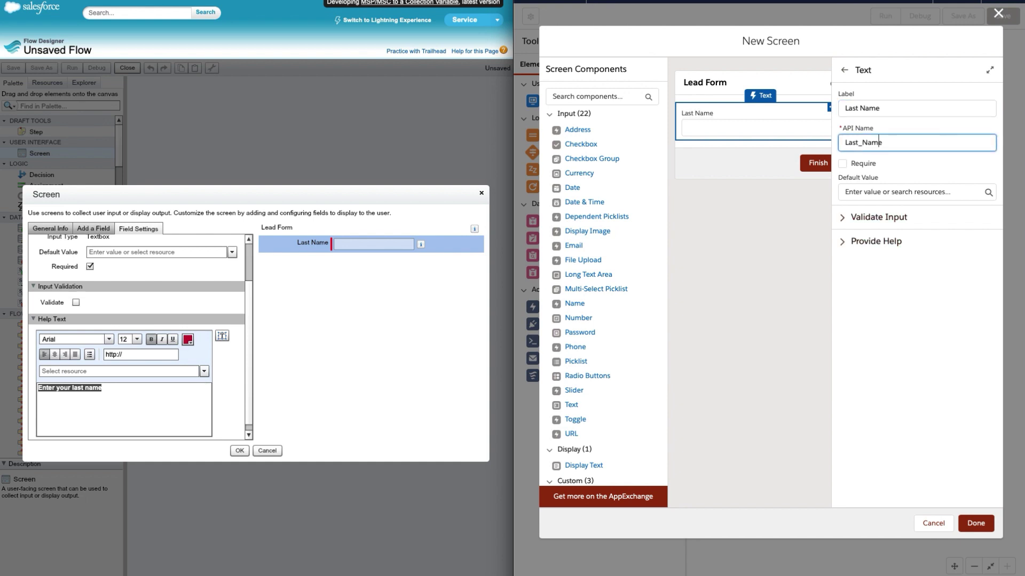
left_click(842, 163)
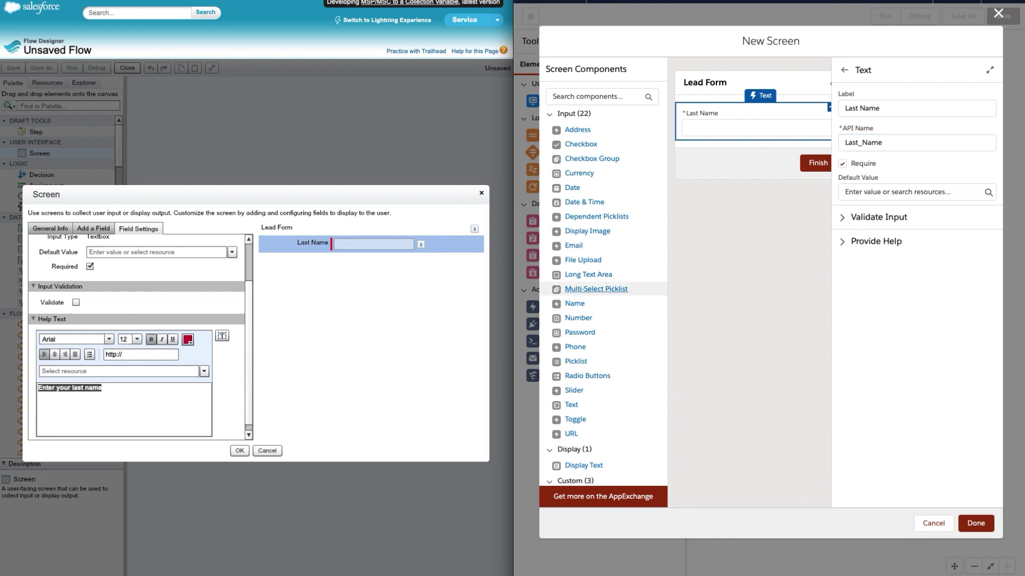
Step: Show the Flow Designer Last Name help text as HTML source and copy it into the Flow Builder Last Name field's help text
left_click(876, 241)
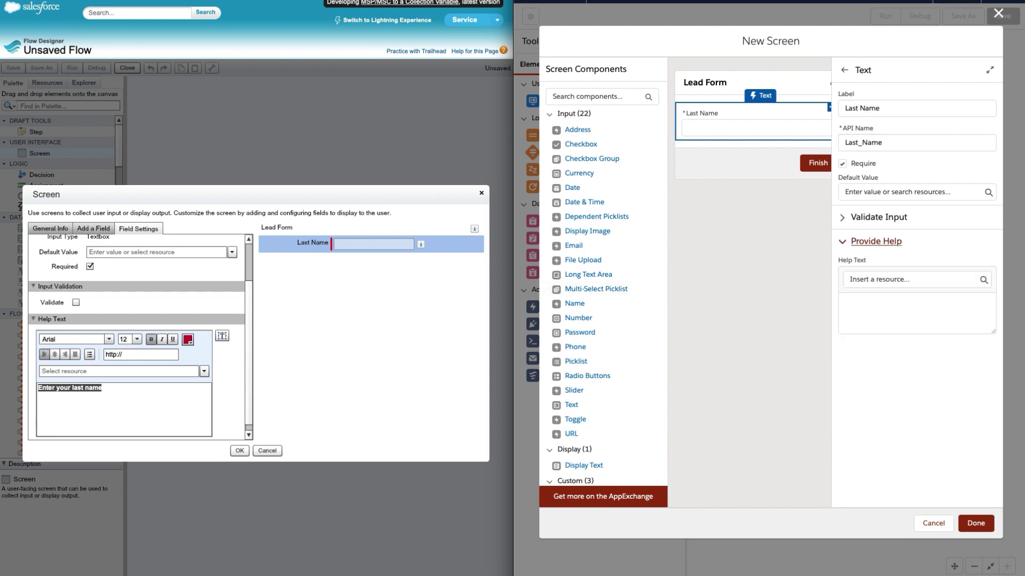
left_click(846, 304)
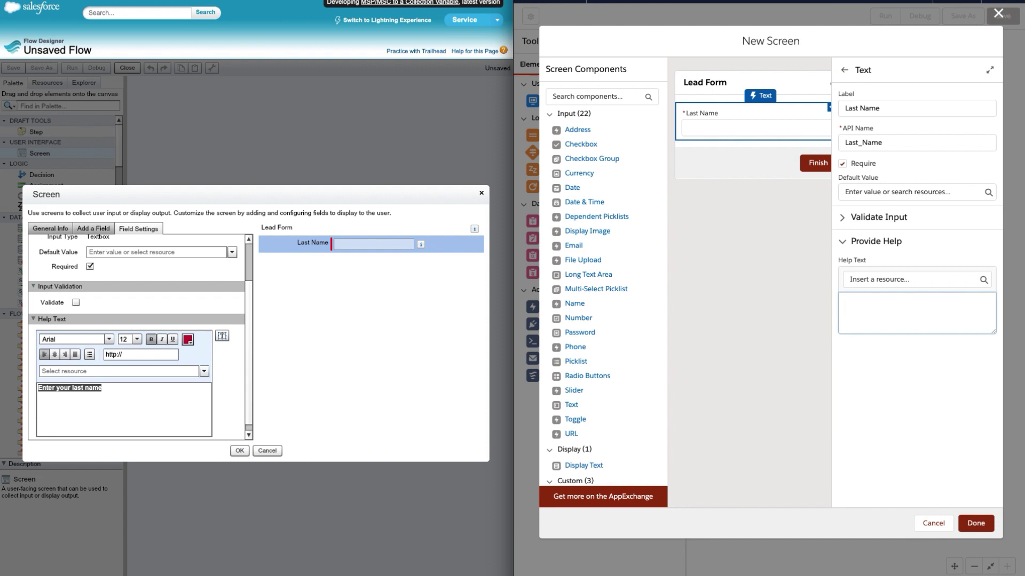
key("super+Tab")
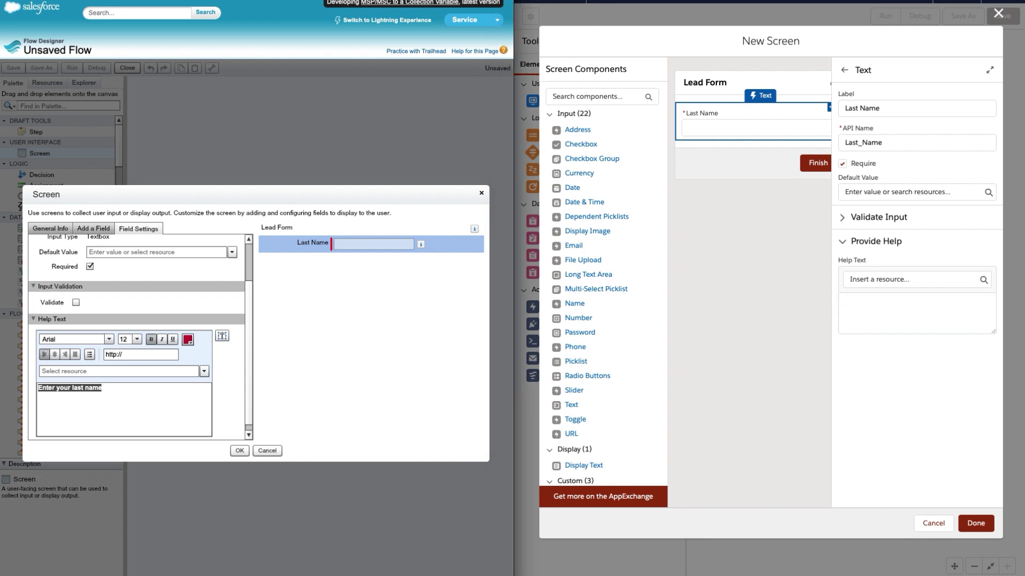
left_click(222, 335)
left_click_drag(127, 381, 38, 357)
key("super+c")
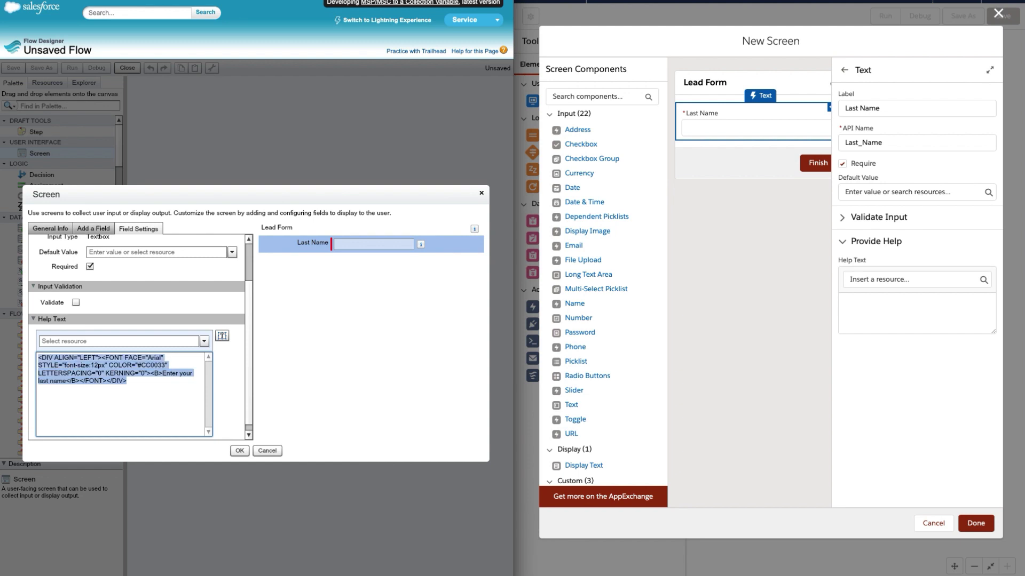
key("super+Tab")
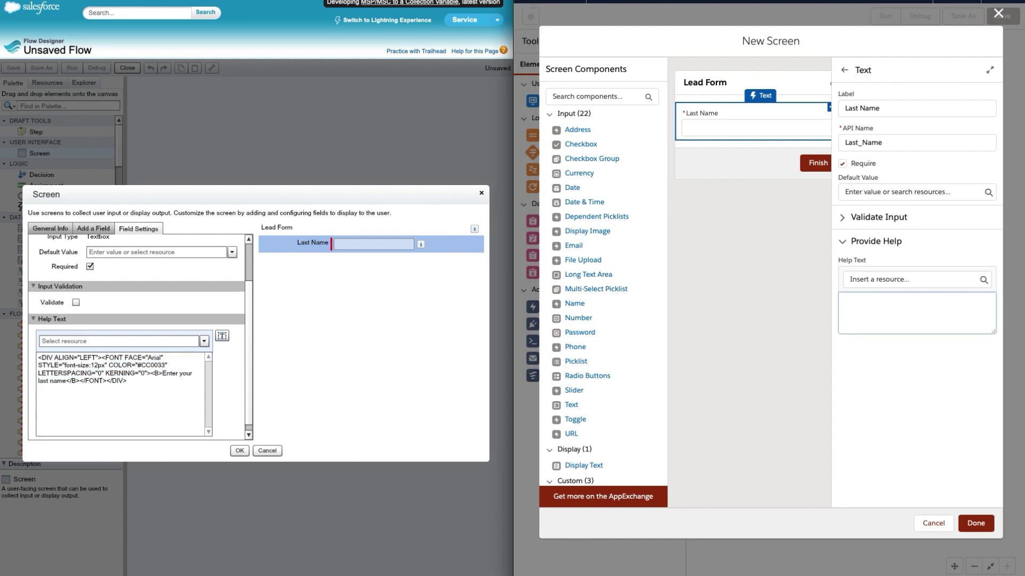
key("super+v")
Step: Add a second Textbox field labelled "Company" below Last Name in Flow Designer, with unique name Company, and make it required
key("super+Tab")
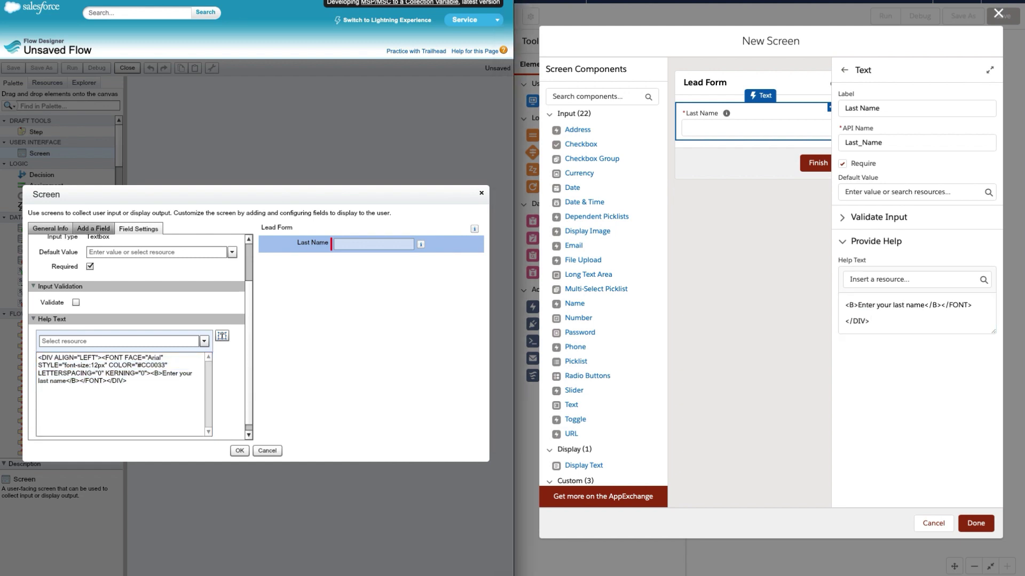
left_click(93, 228)
left_click_drag(70, 253, 304, 261)
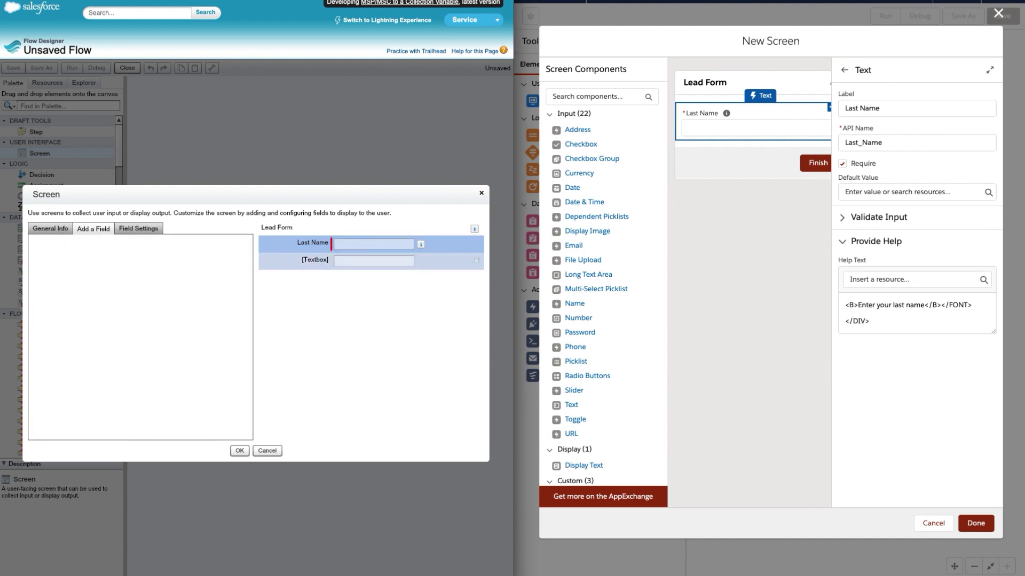
type("Company")
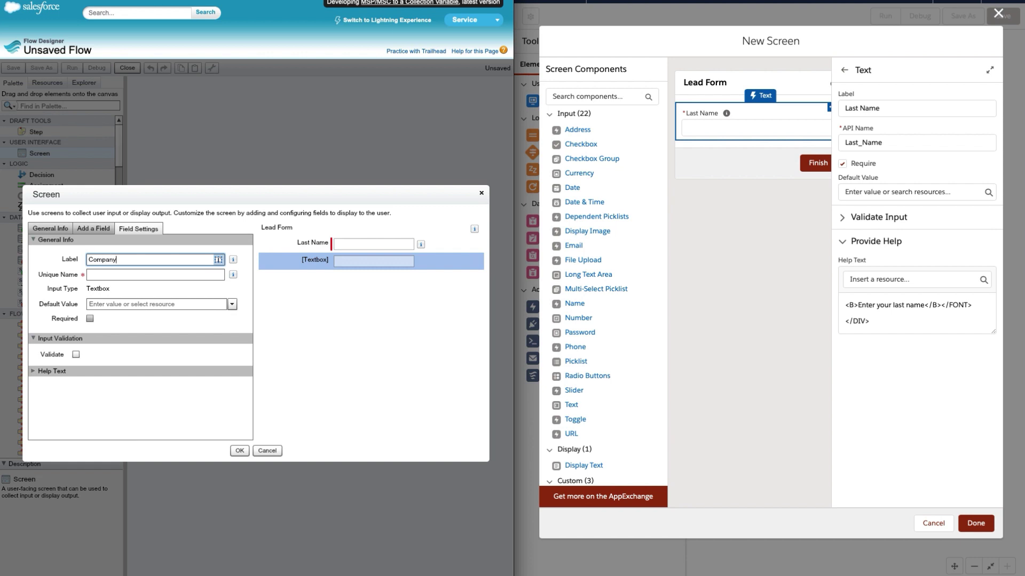
left_click(90, 319)
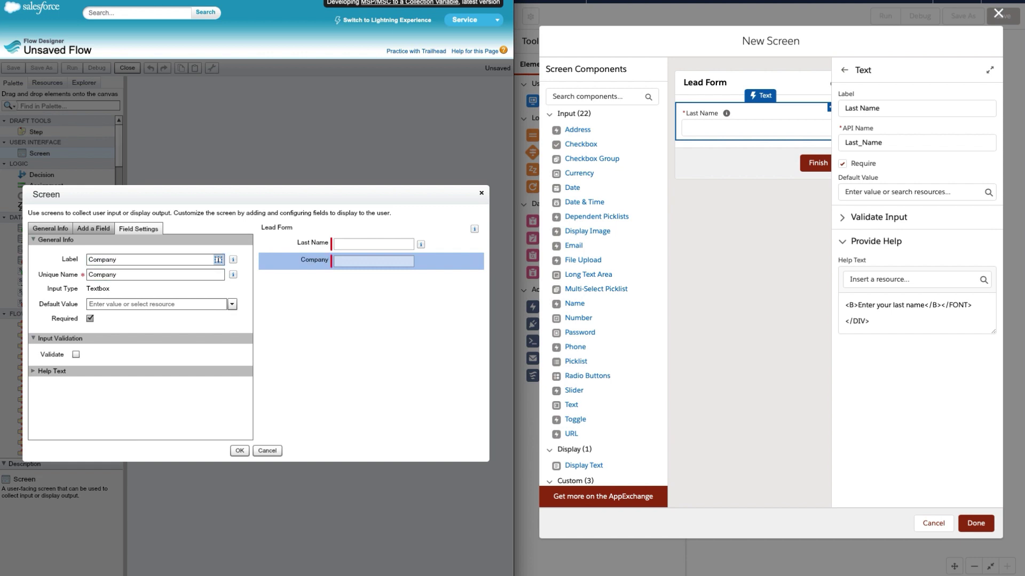
Step: Format the Flow Designer Company field's label as rich text that is right-aligned, bold and blue
double_click(219, 259)
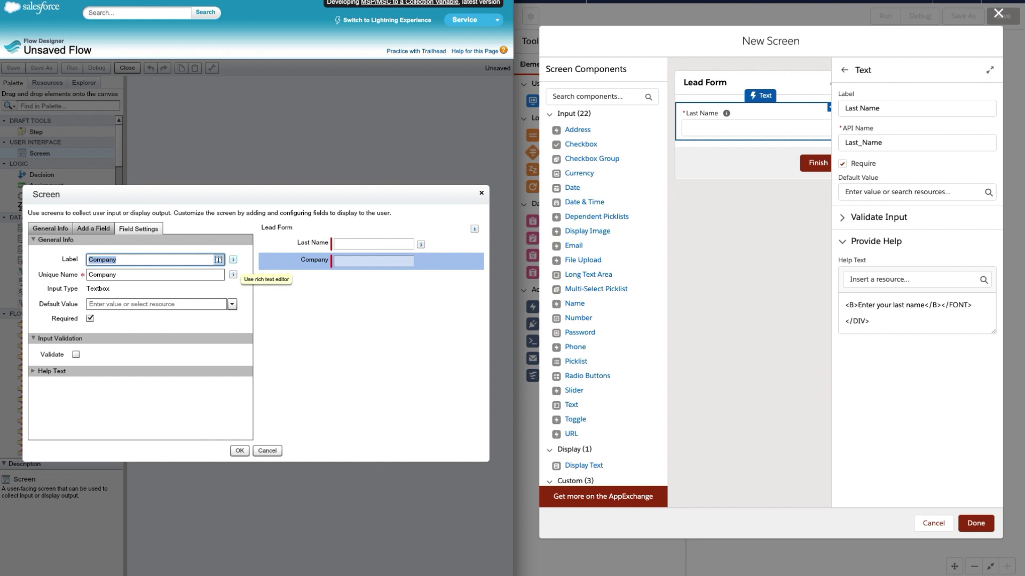
left_click(218, 259)
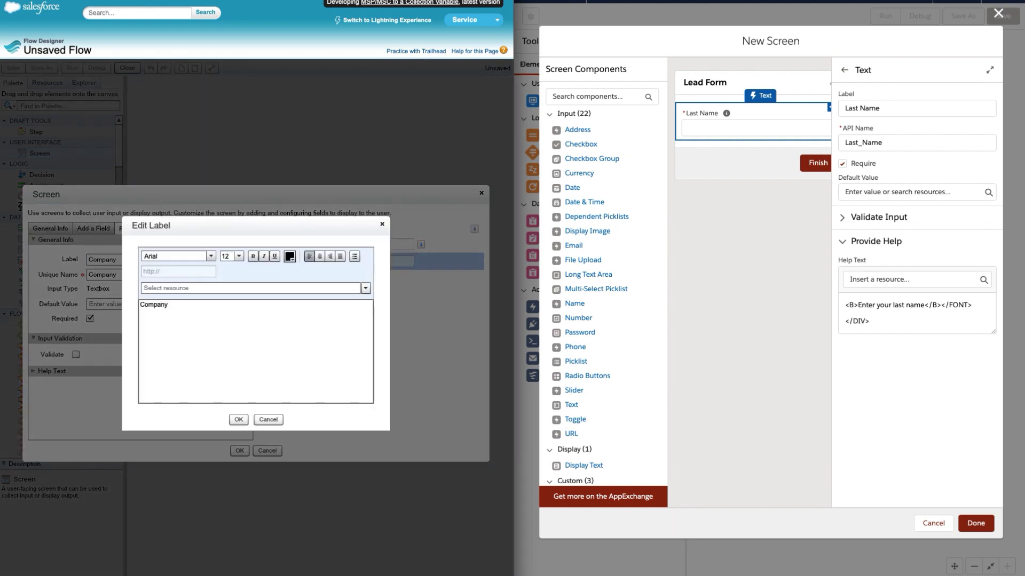
double_click(153, 304)
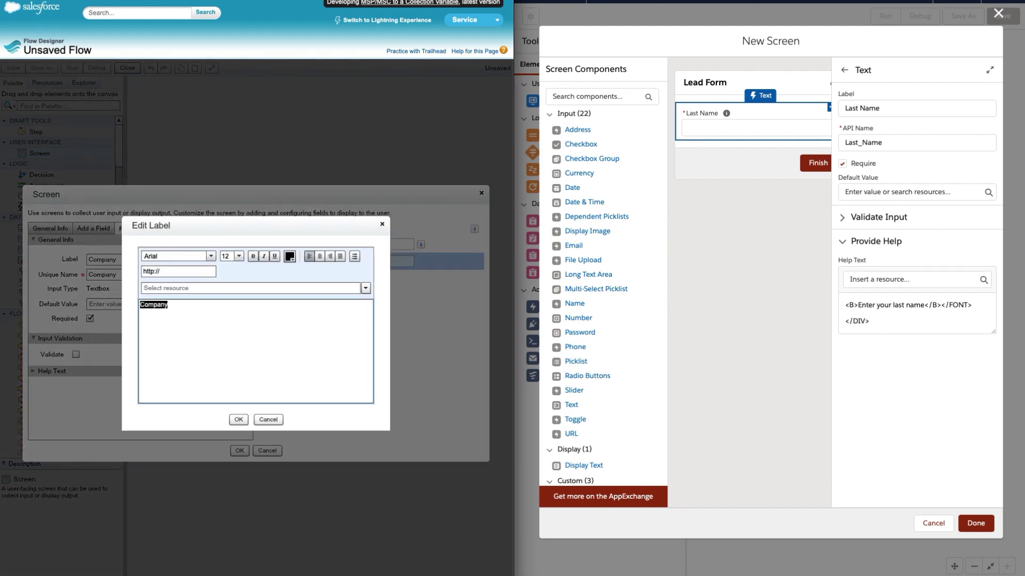
left_click(330, 256)
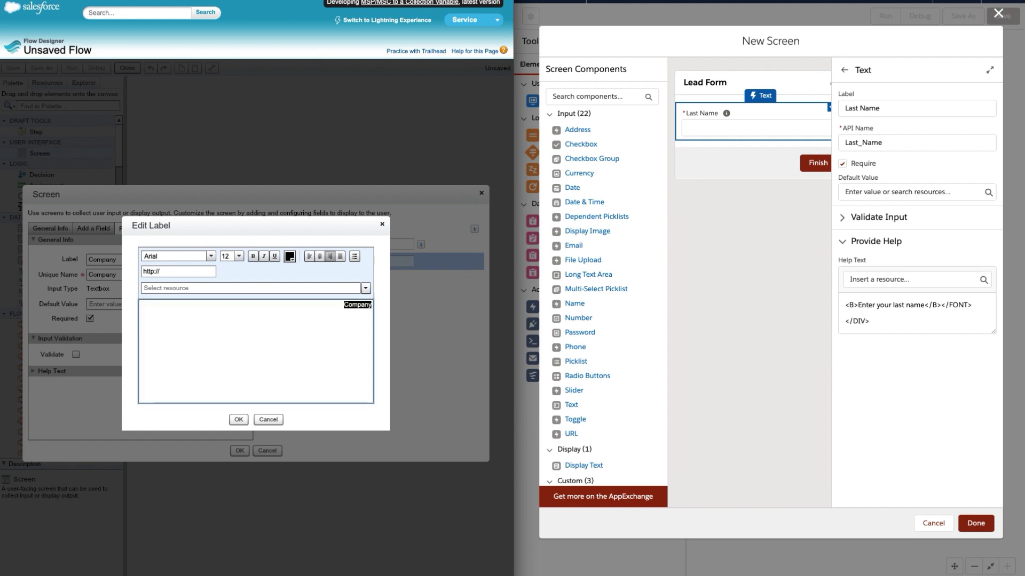
left_click(253, 256)
left_click(289, 256)
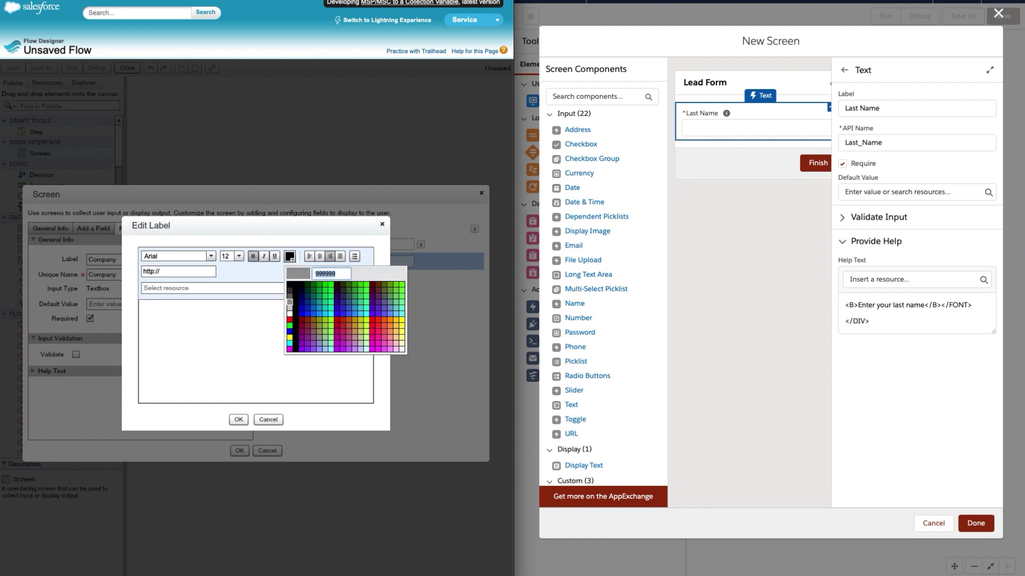
left_click(337, 314)
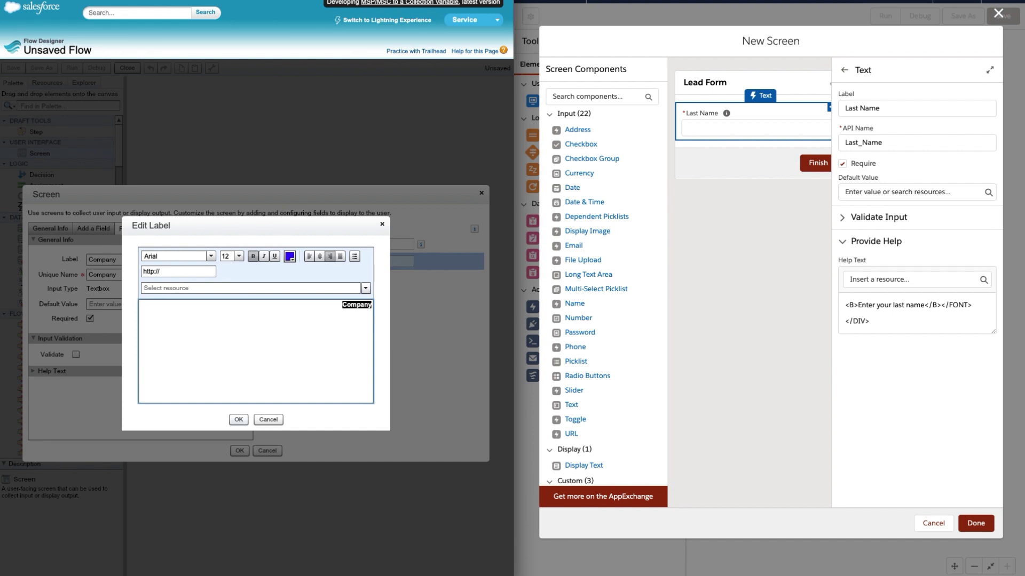
left_click(238, 419)
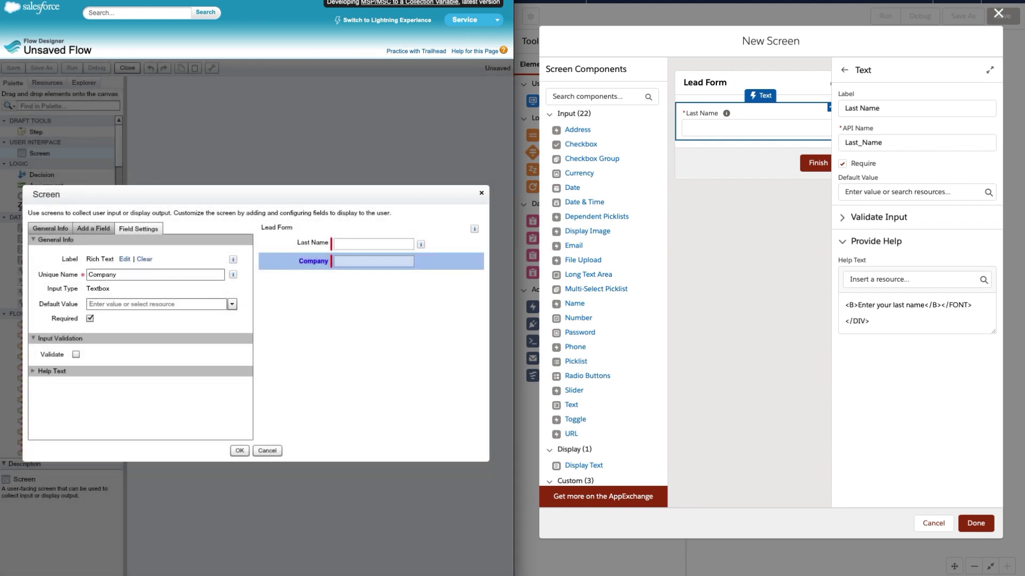
left_click(124, 259)
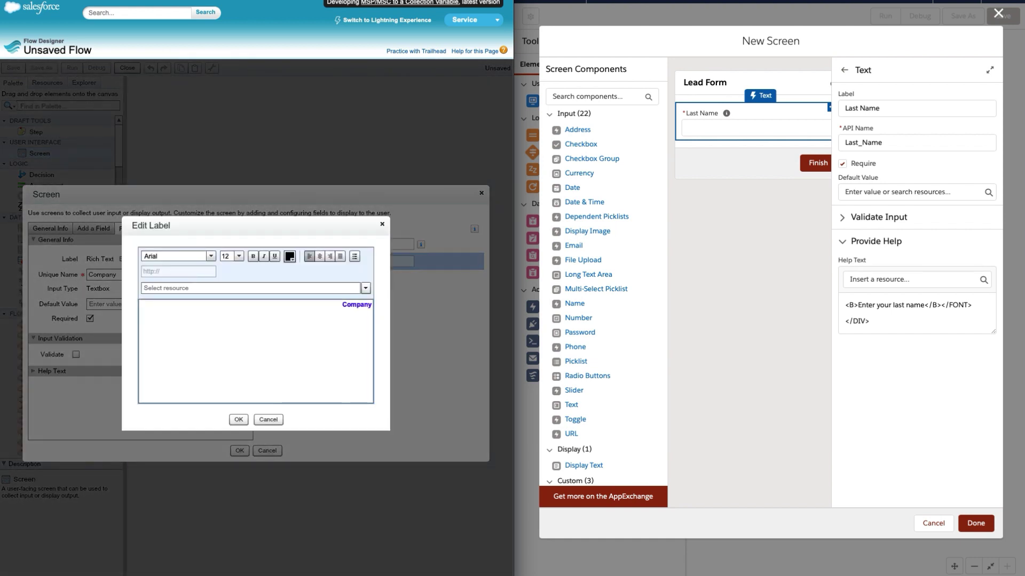
key("Escape")
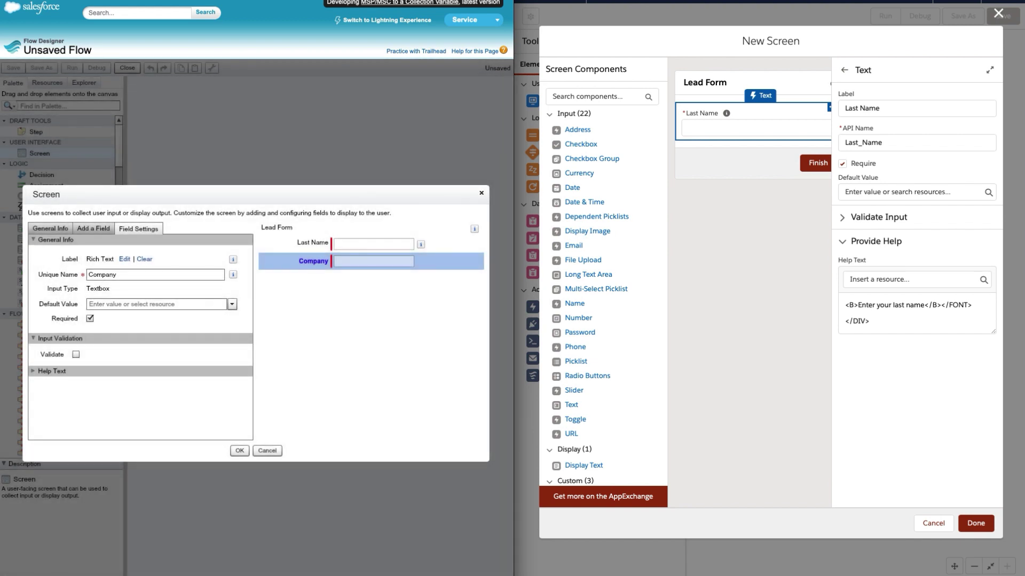
Step: Add a Text component labelled "Company" below Last Name in Flow Builder, with API name Company, and make it required
left_click_drag(571, 405, 702, 148)
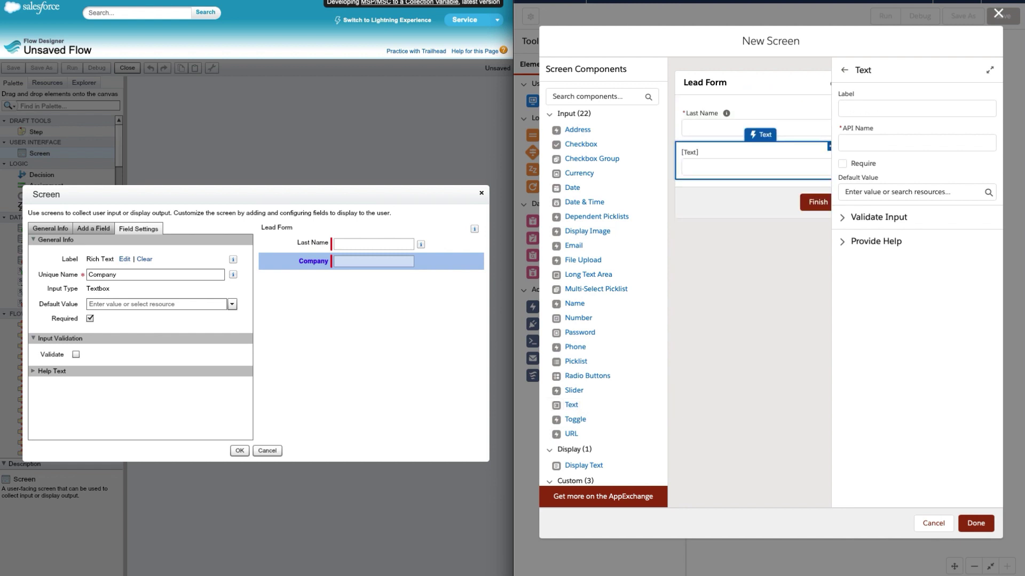
left_click(916, 108)
type("Comp")
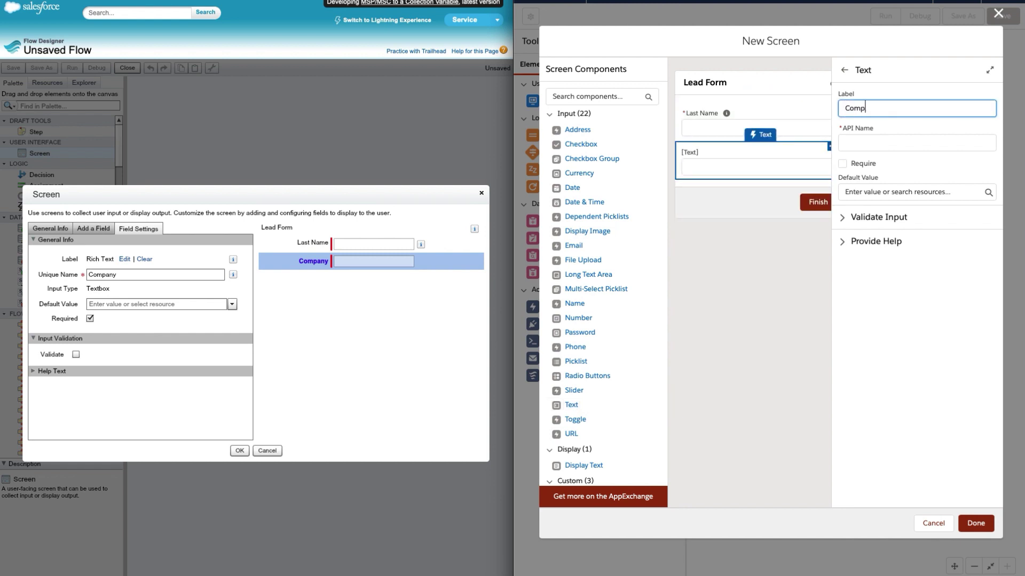
type("any")
left_click(864, 143)
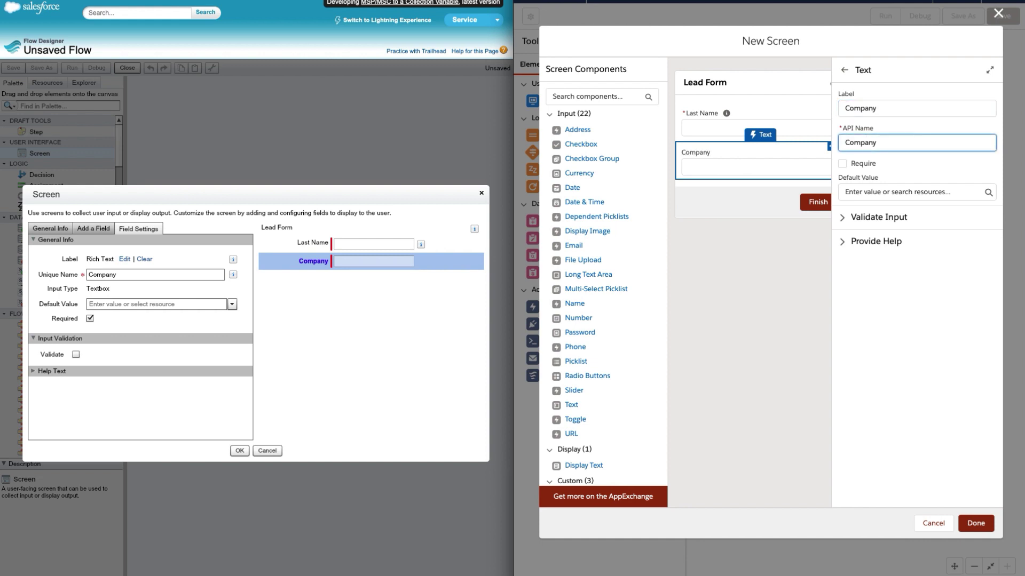
left_click(842, 163)
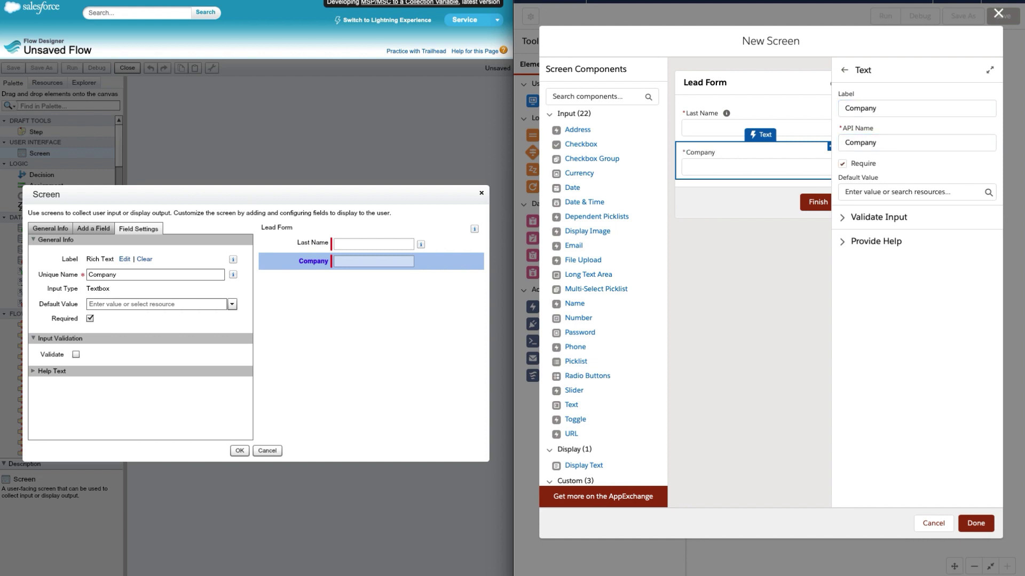
left_click(876, 108)
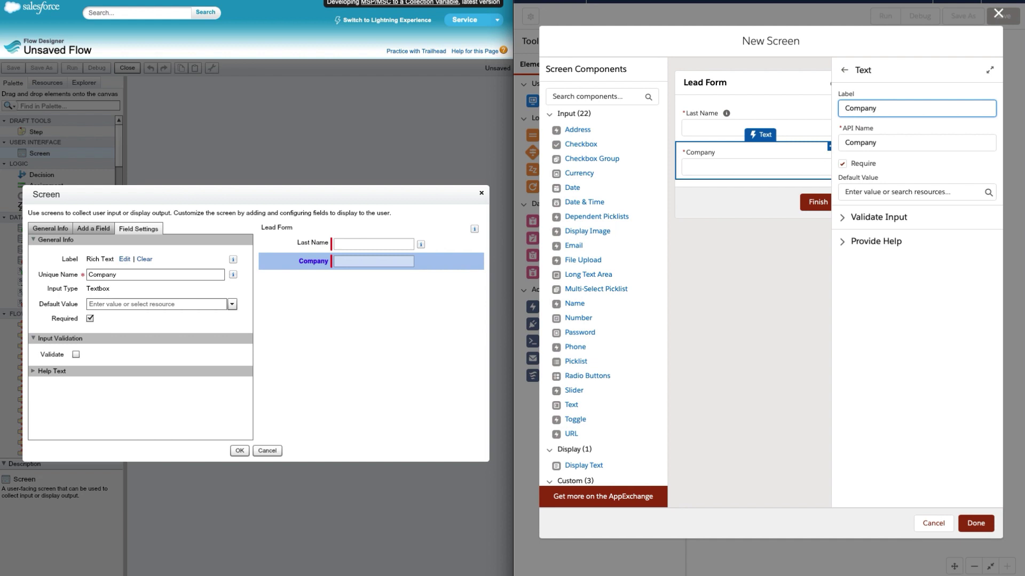
left_click_drag(877, 109, 854, 108)
left_click(845, 108)
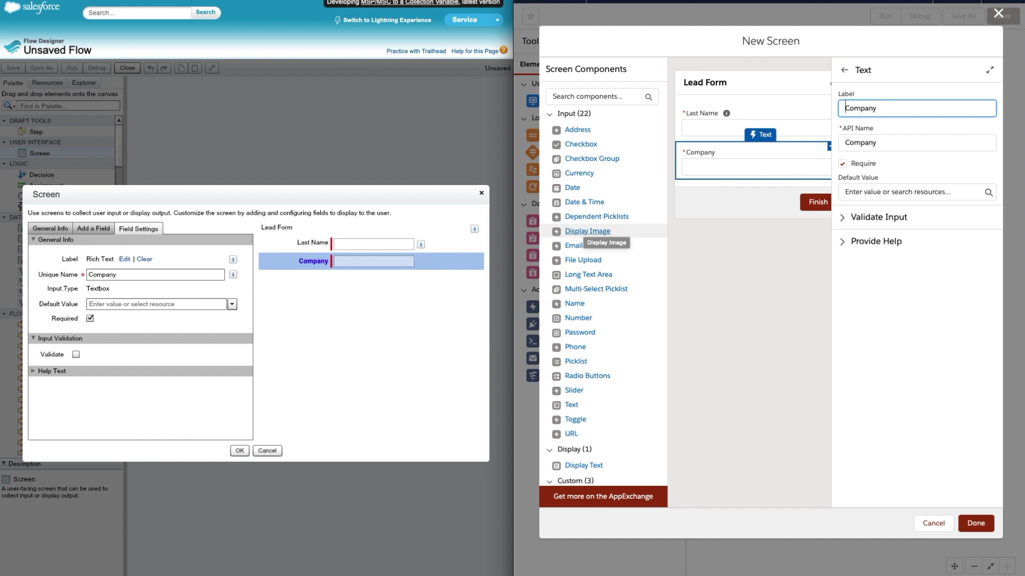
Step: Change the Flow Builder Company field's label to <font color="red"><b>Company</b></font> and finish the screen
type("<font ")
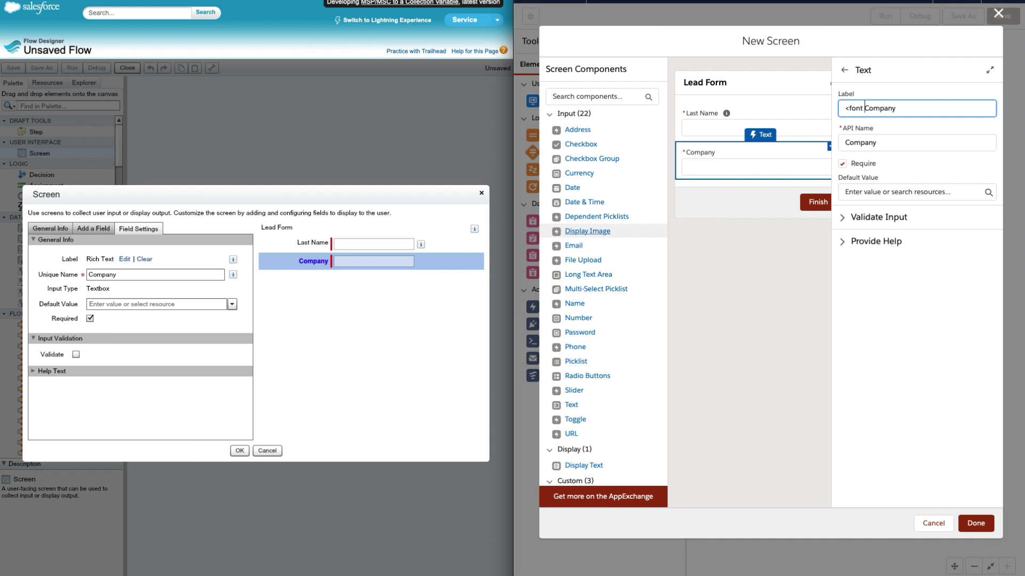
type("r")
key("BackSpace")
type("color=\"red\"")
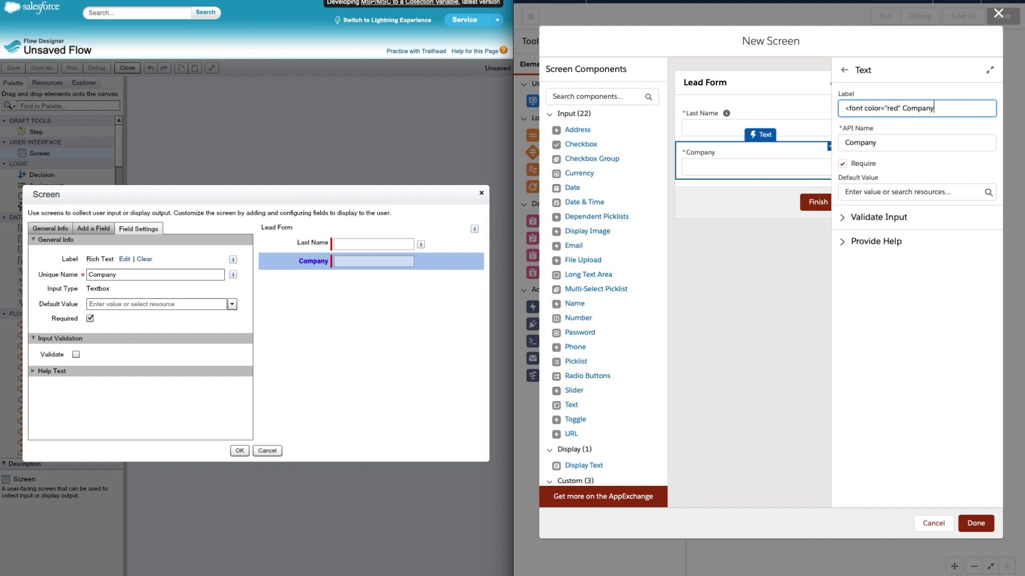
key("BackSpace")
type("><b>Company</b></font>")
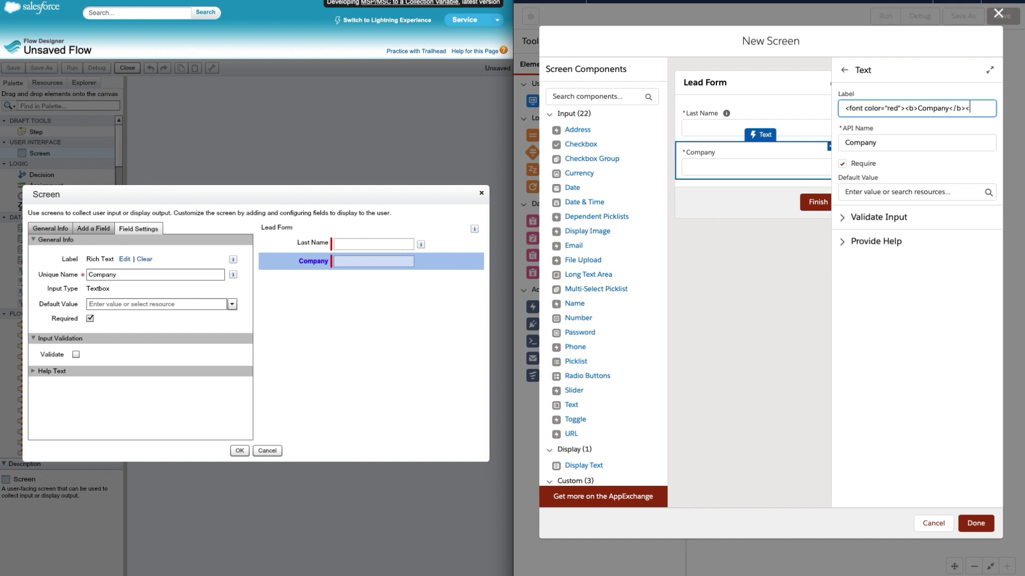
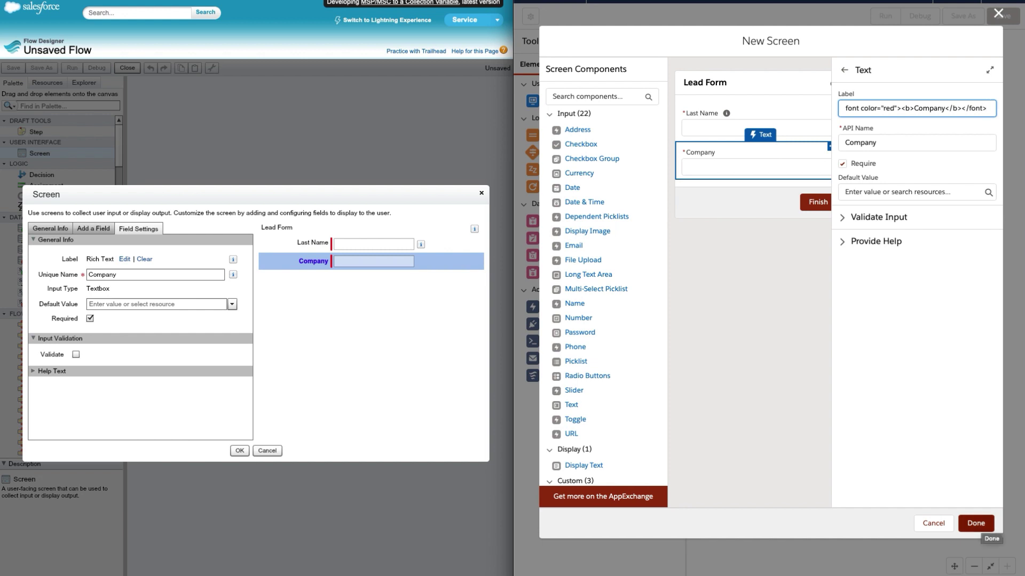
left_click(975, 523)
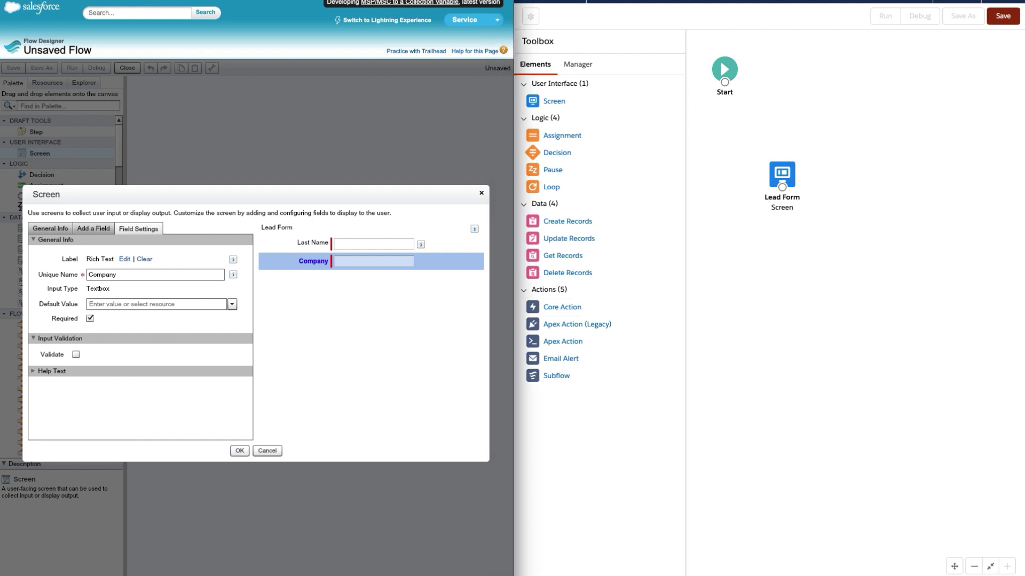
Step: Confirm the Flow Designer screen and make Lead Form the starting element in both flows, connecting Start to it in Flow Builder
key("Return")
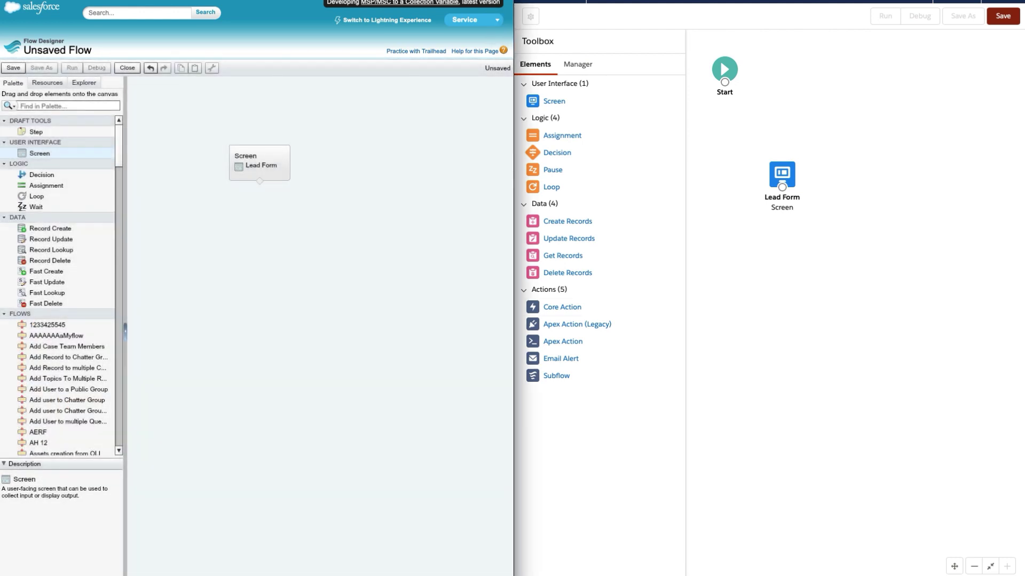
left_click(269, 163)
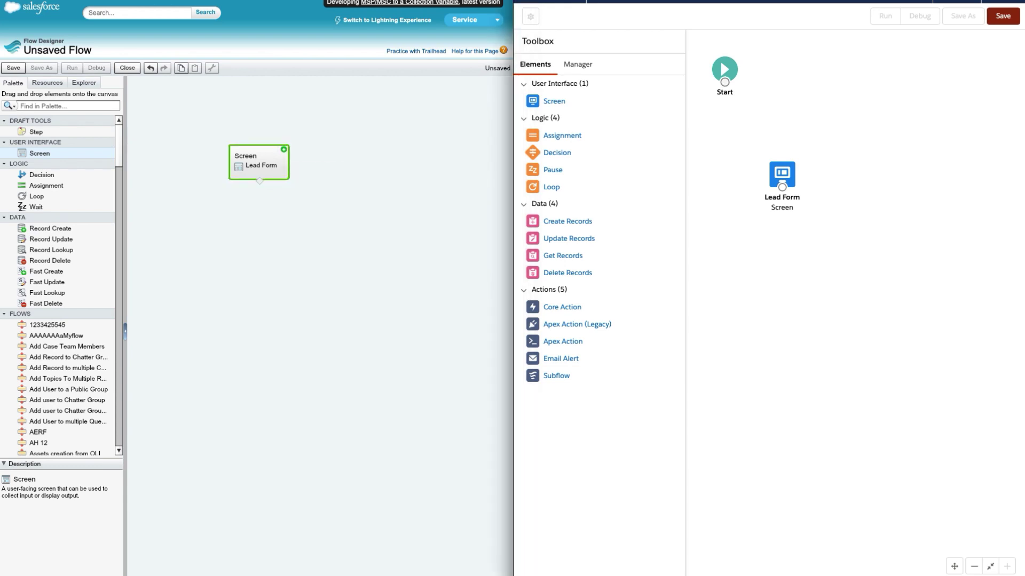
left_click_drag(727, 84, 784, 166)
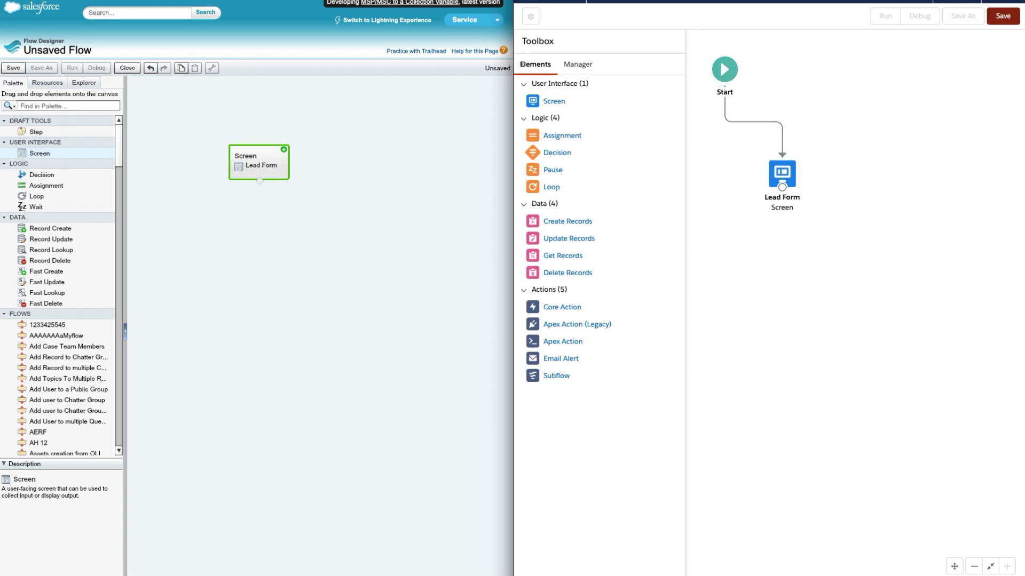
Step: Begin saving the Flow Designer flow and name it "Lead Form - CFD v1"
left_click(12, 67)
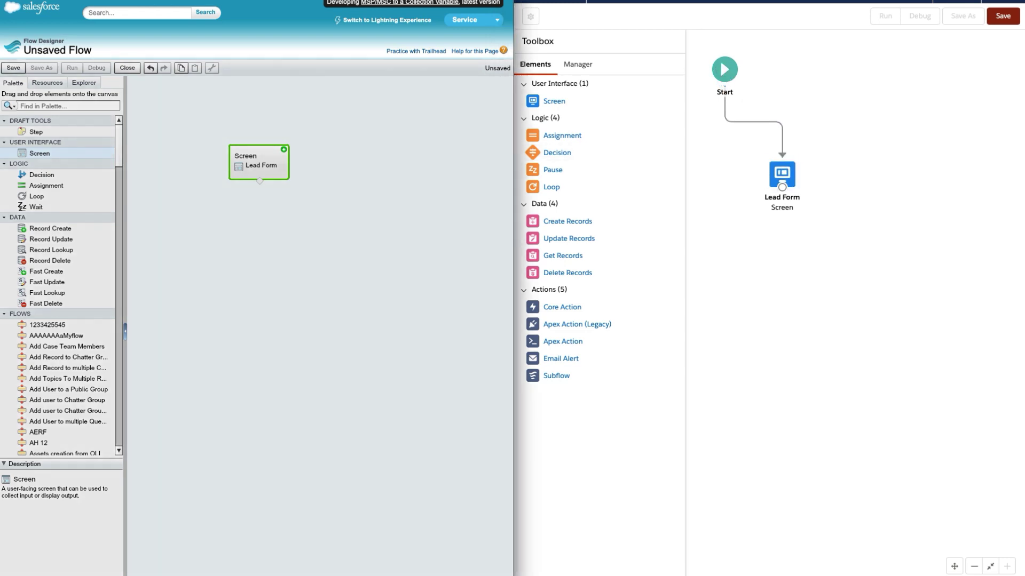
type("Lead")
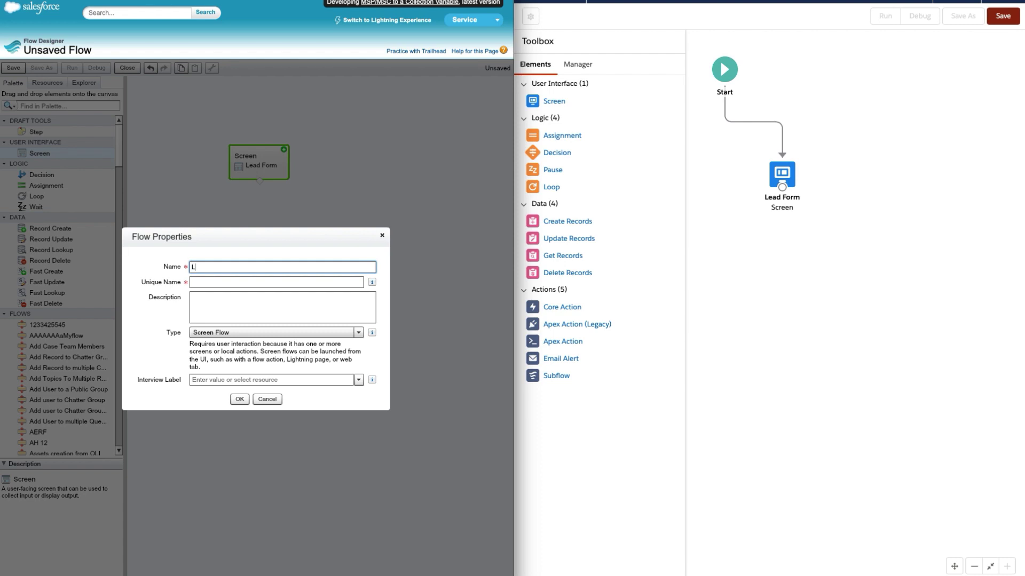
type(" Form - CFD v1")
Step: Begin saving the Flow Builder flow with the label "Lead Form - LFD v1" and the type Screen Flow
double_click(1001, 16)
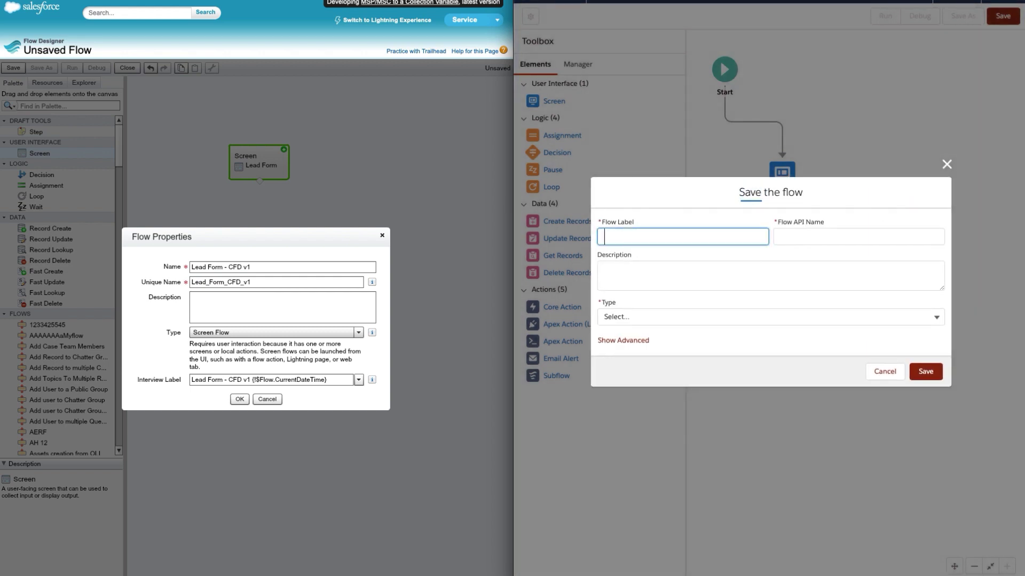
type("Lead Form ")
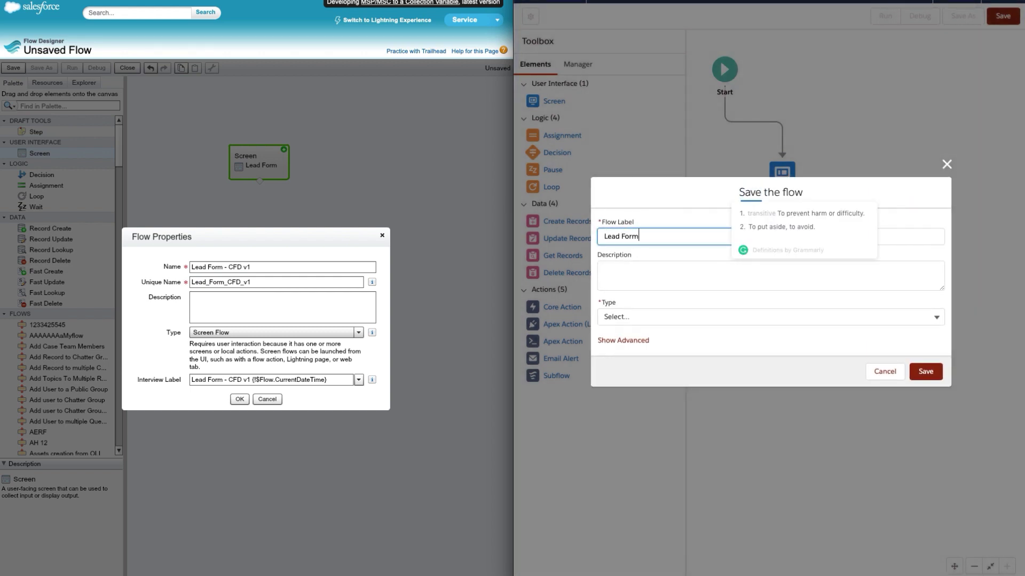
type("- LFD v1")
left_click(604, 270)
left_click(770, 316)
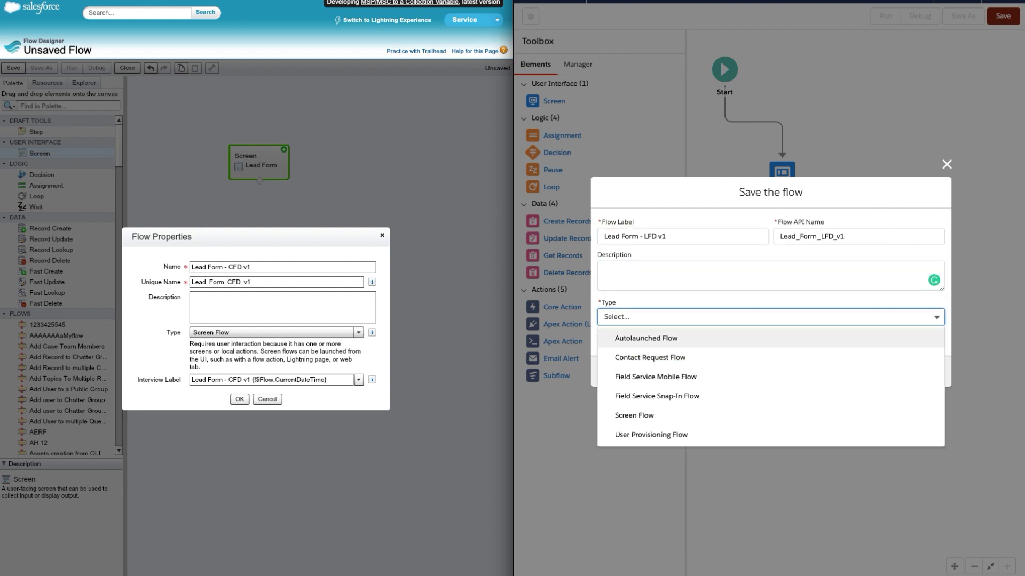
key("Down")
key("Down")
key("Down")
key("Down")
key("Return")
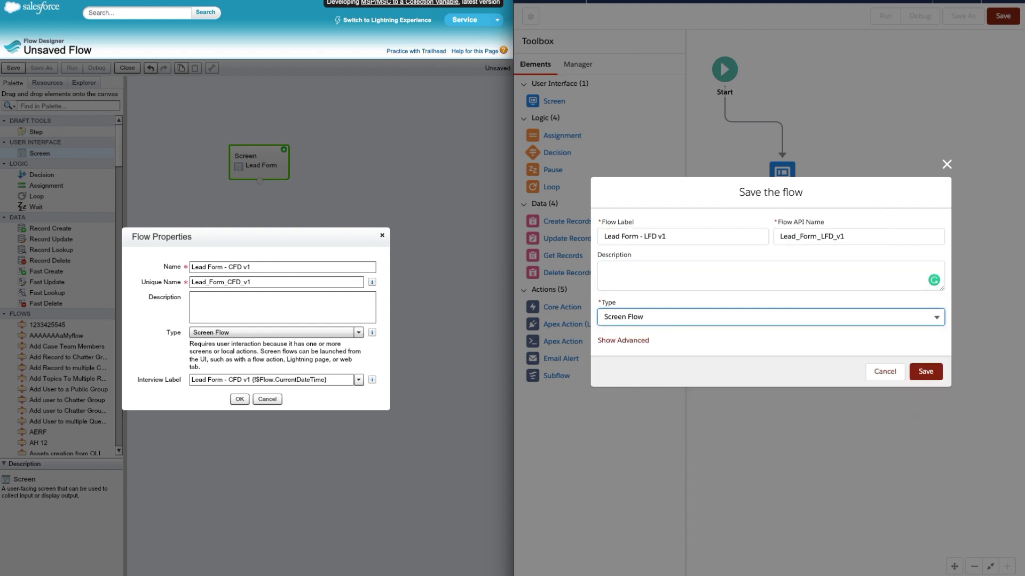
Step: Save both flows with the entered properties and dismiss their save notices
key("super+Tab")
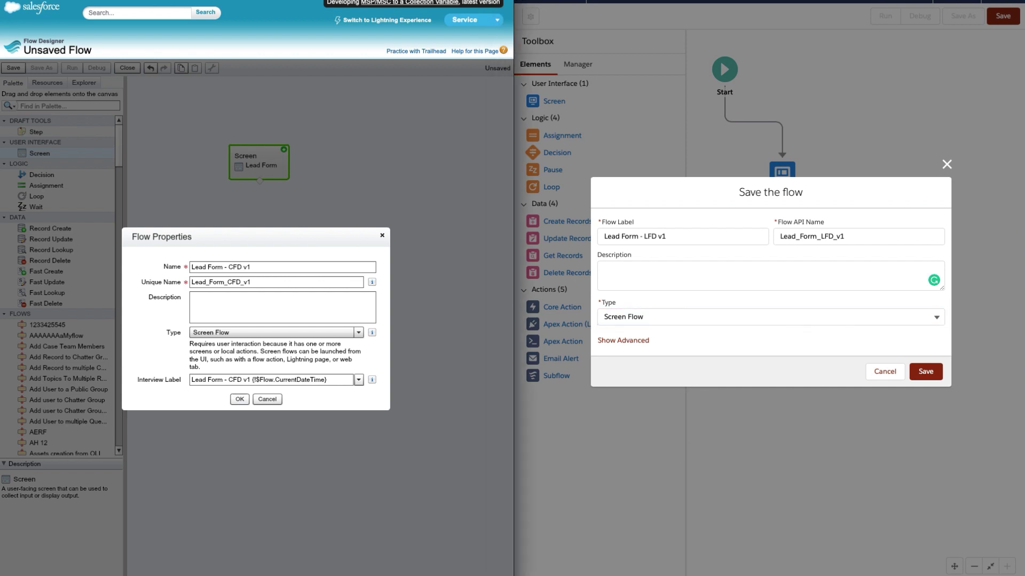
key("Return")
left_click(925, 372)
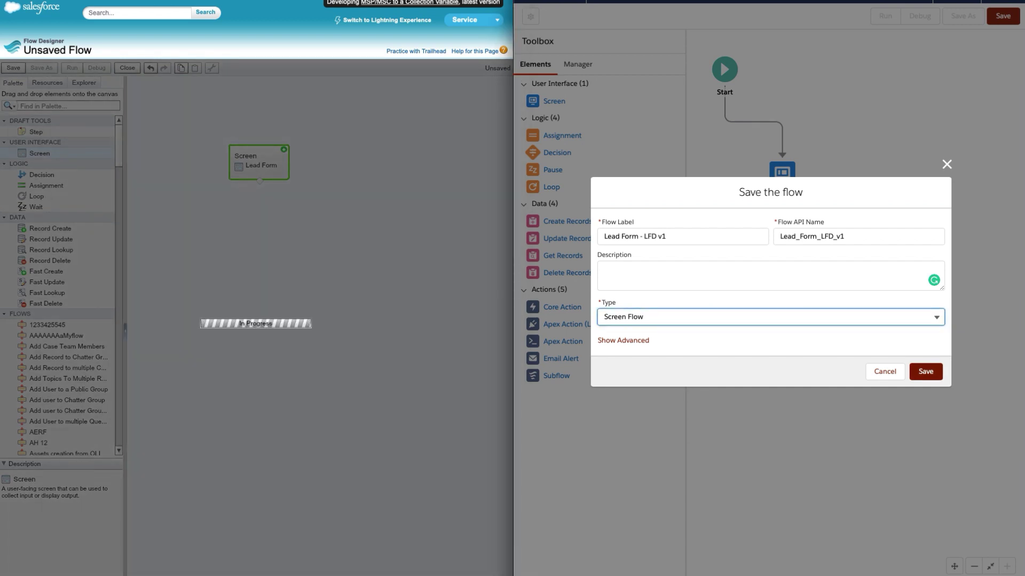
key("super+Tab")
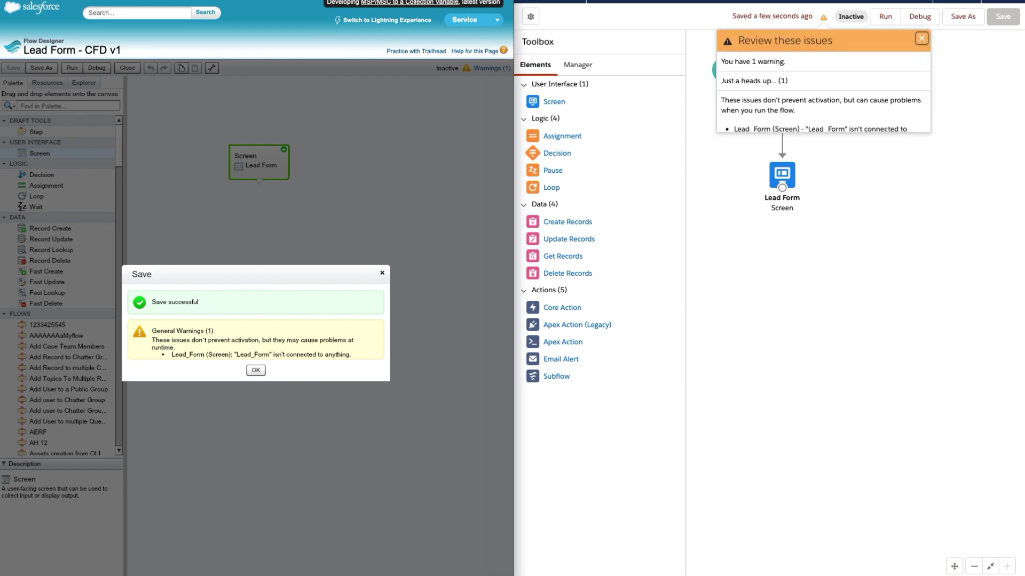
key("super+Tab")
key("Escape")
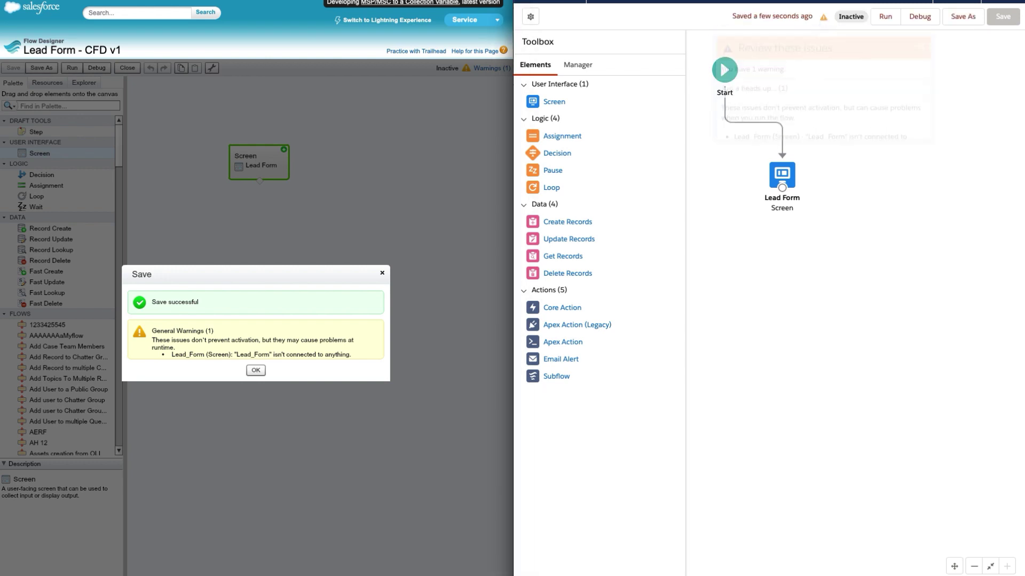
key("super+Tab")
key("Return")
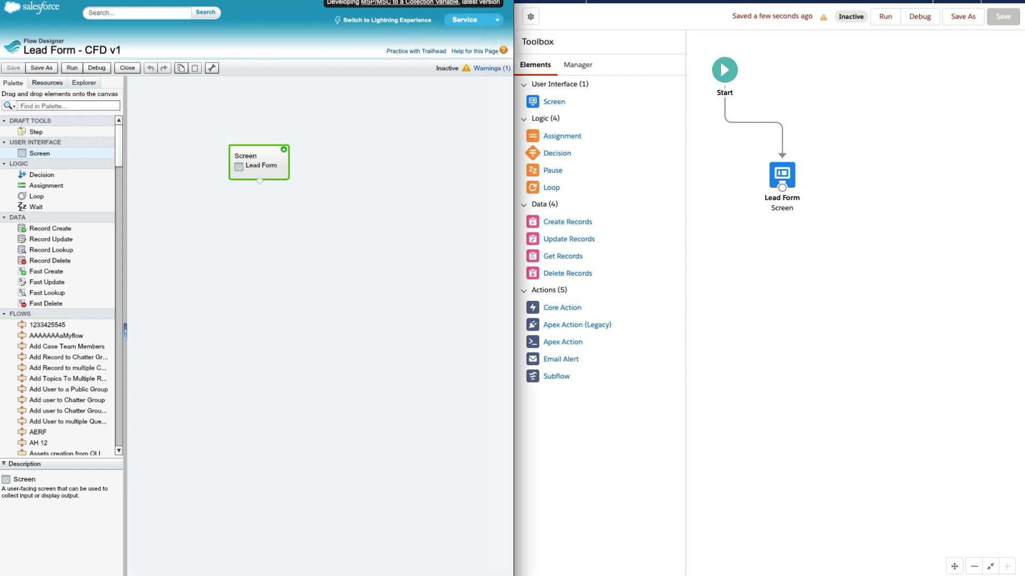
Step: Review the creatable resource types and existing elements in Flow Designer, and list the resources and elements of the Flow Builder flow
left_click(47, 83)
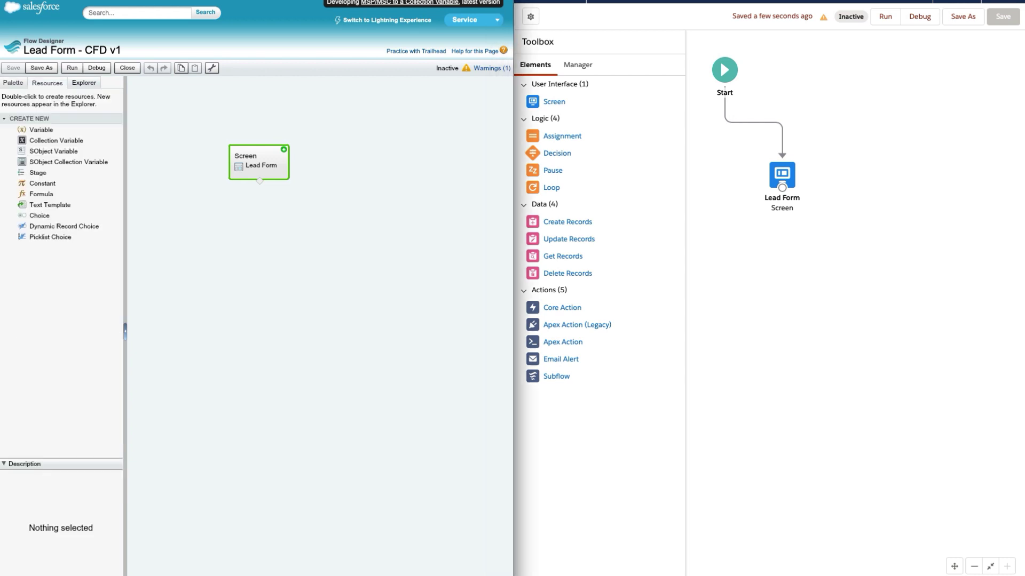
left_click(84, 83)
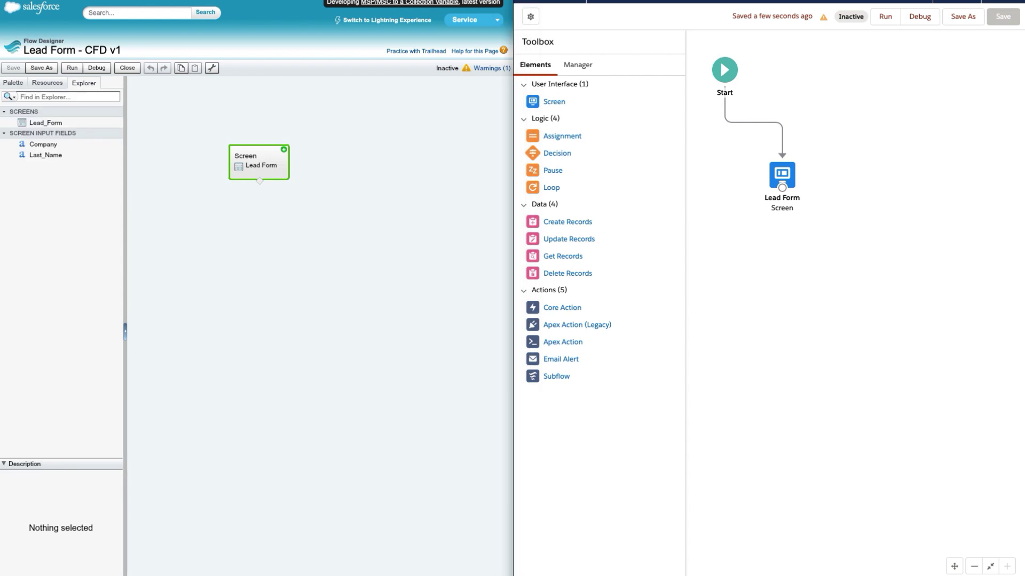
left_click(577, 65)
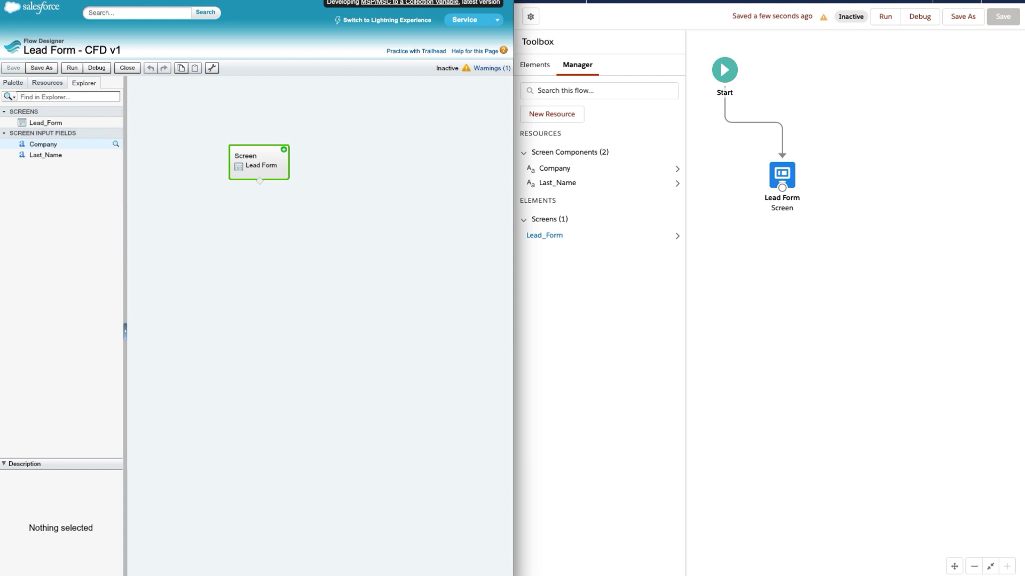
Step: Examine the Company field's properties and usage in Flow Designer, and its details and usage in Flow Builder
left_click(43, 144)
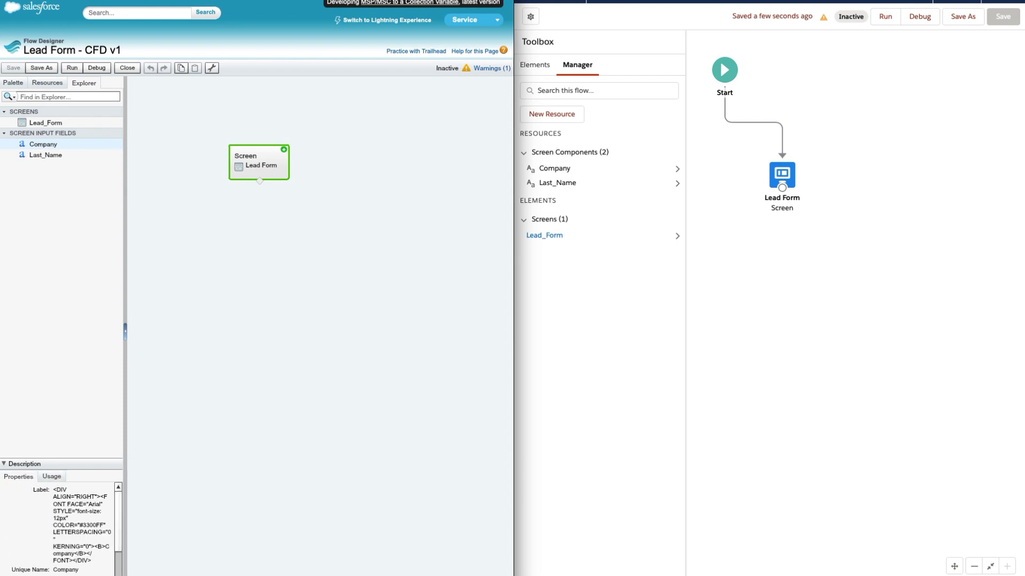
scroll(59, 529, "down", 2)
left_click(52, 477)
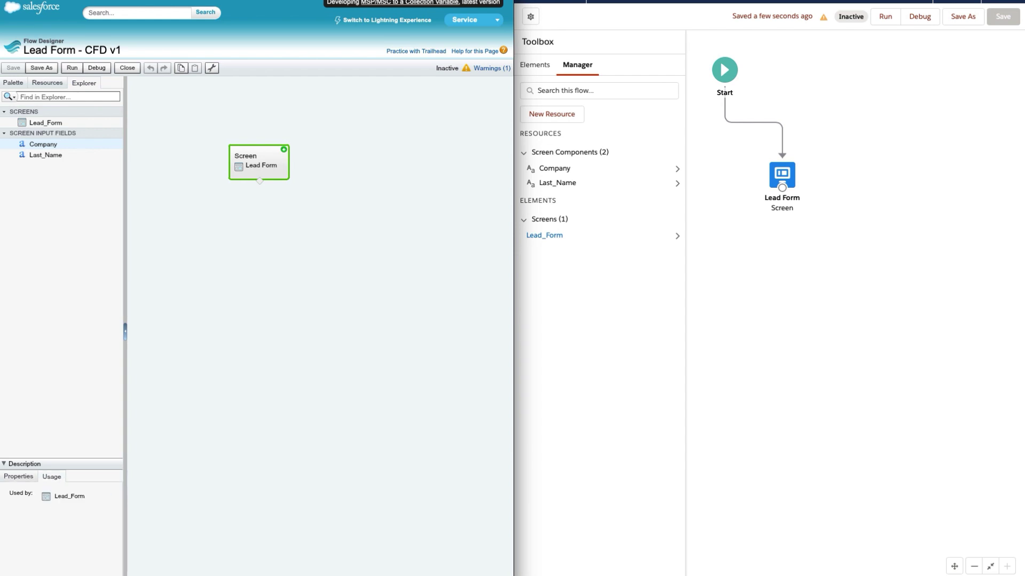
mouse_move(70, 496)
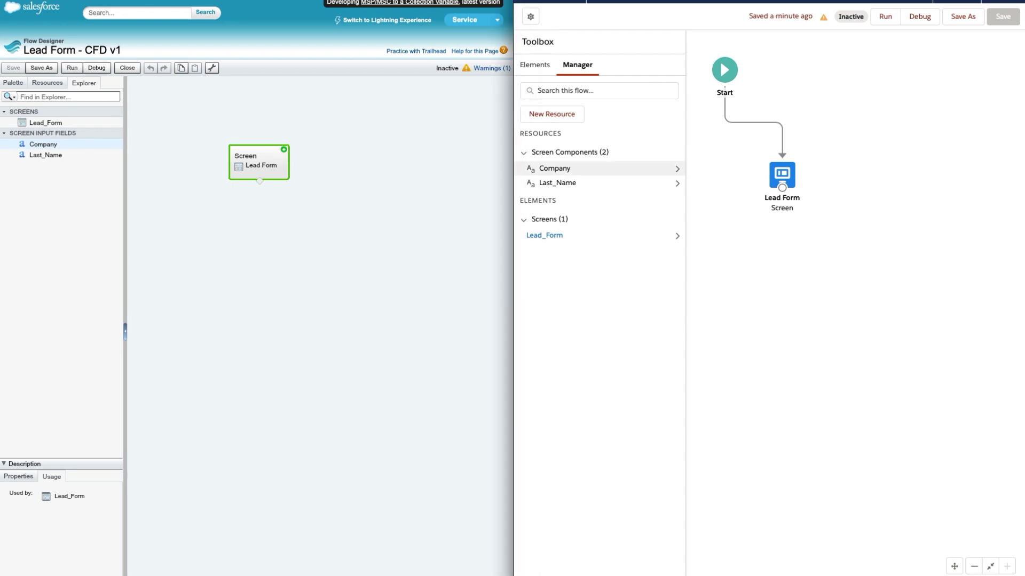
left_click(677, 168)
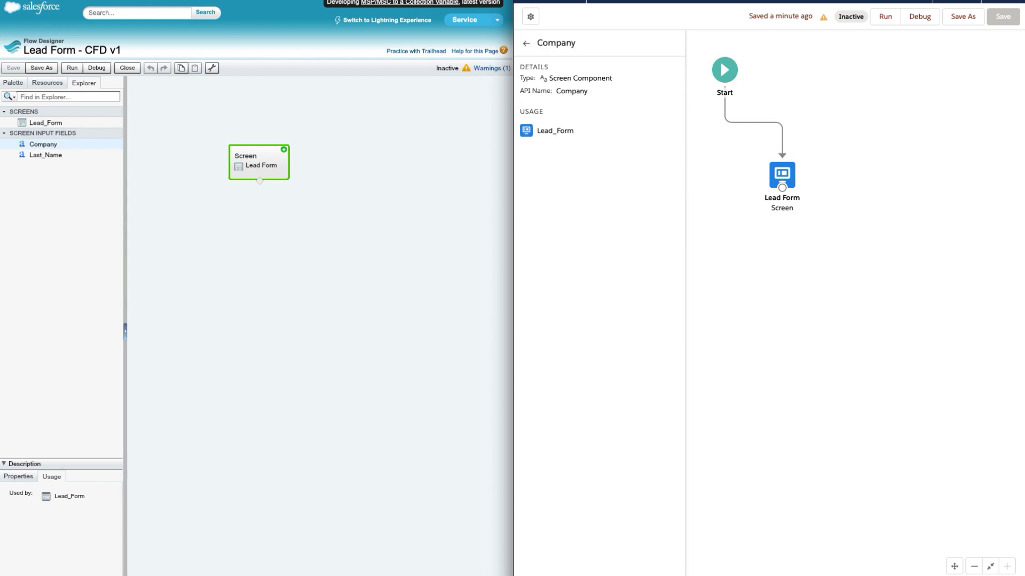
left_click_drag(573, 131, 540, 131)
left_click(525, 44)
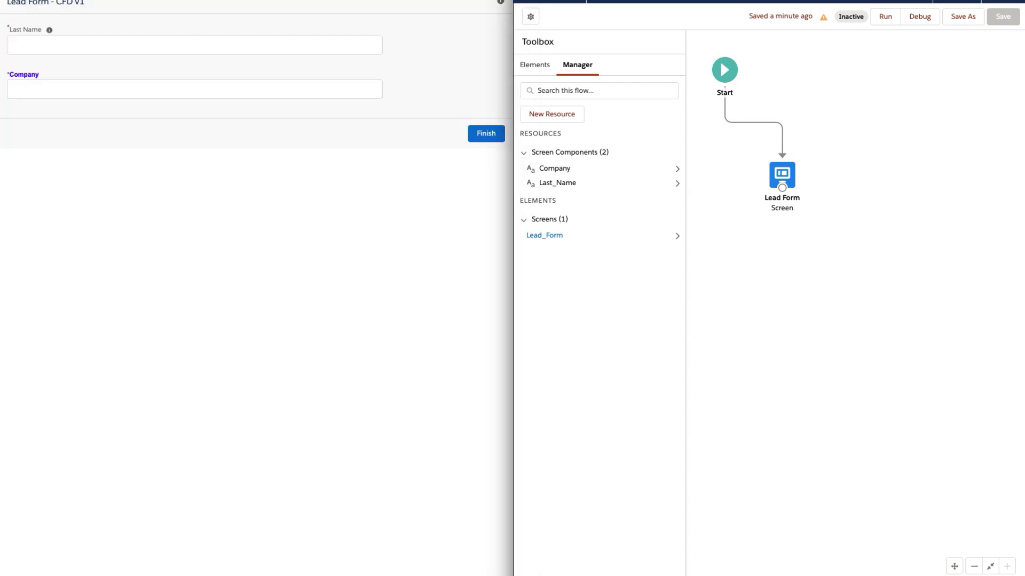
Step: Run the Lead Form flow from both tools and compare how the Company field's label is rendered
left_click(884, 16)
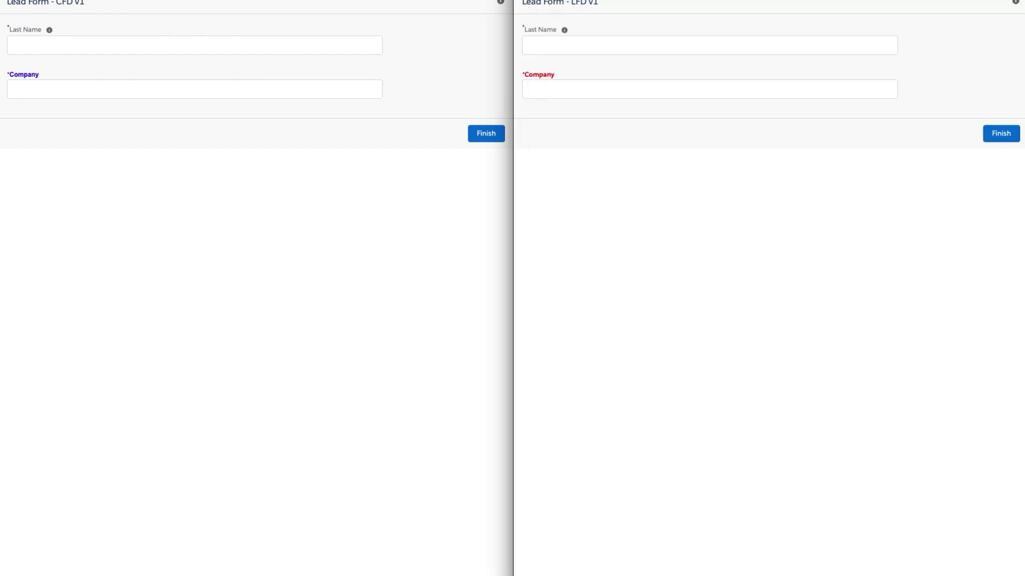
left_click(528, 89)
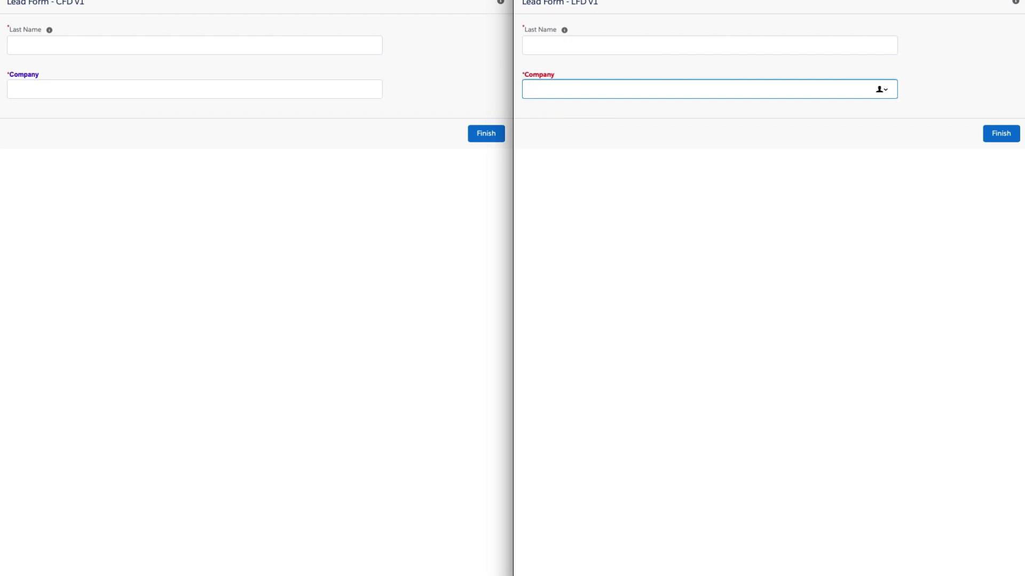
key("super+grave")
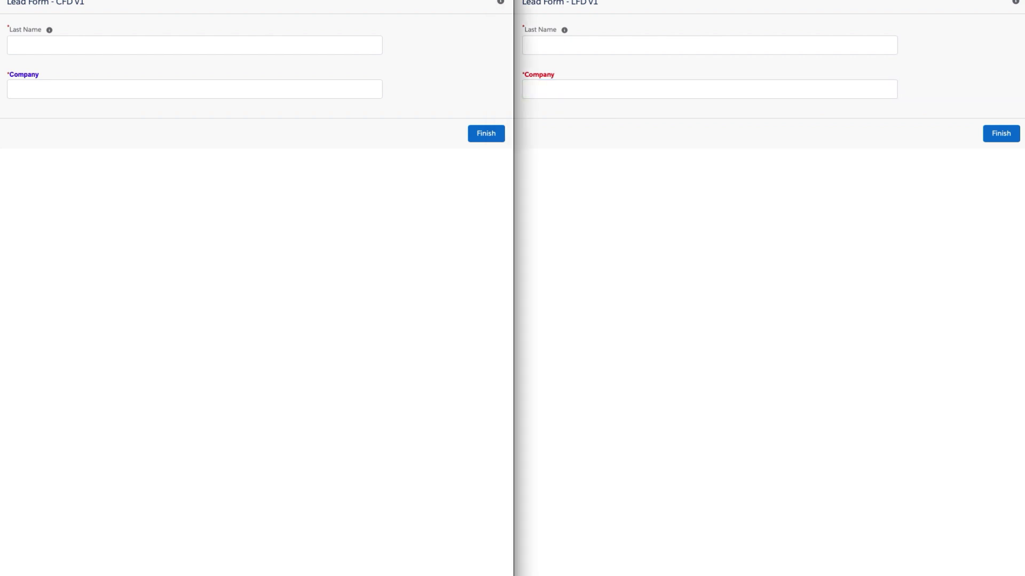
Step: Show the Last Name field's help text in both running flows, compare its formatting, and close it
left_click(49, 29)
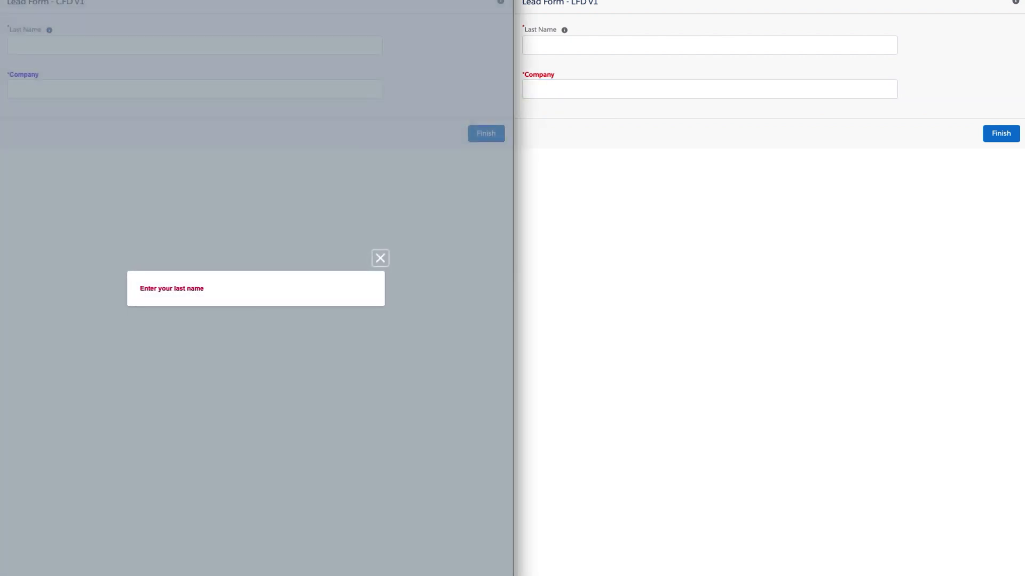
left_click(528, 89)
left_click(564, 30)
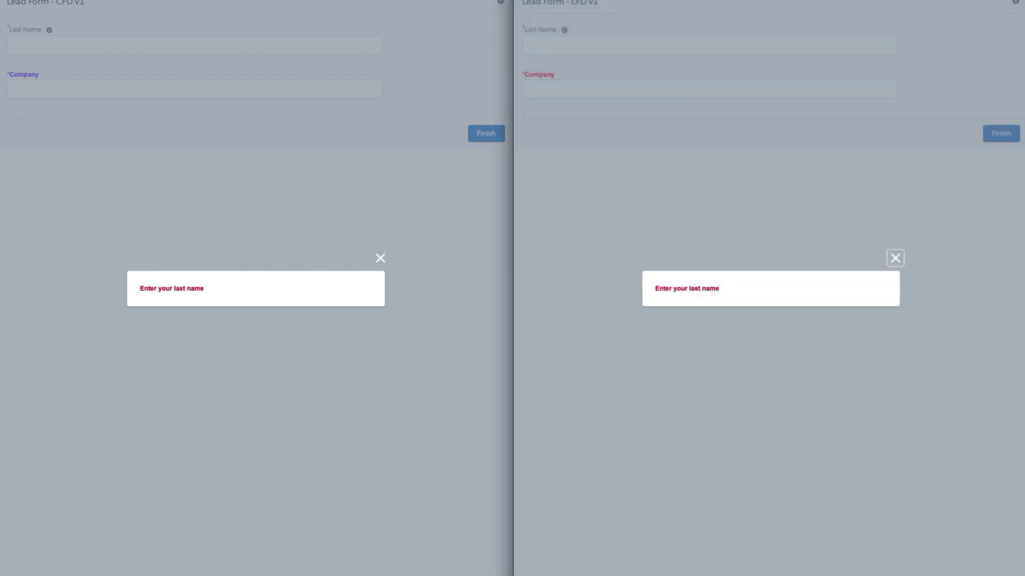
left_click(894, 258)
left_click(380, 257)
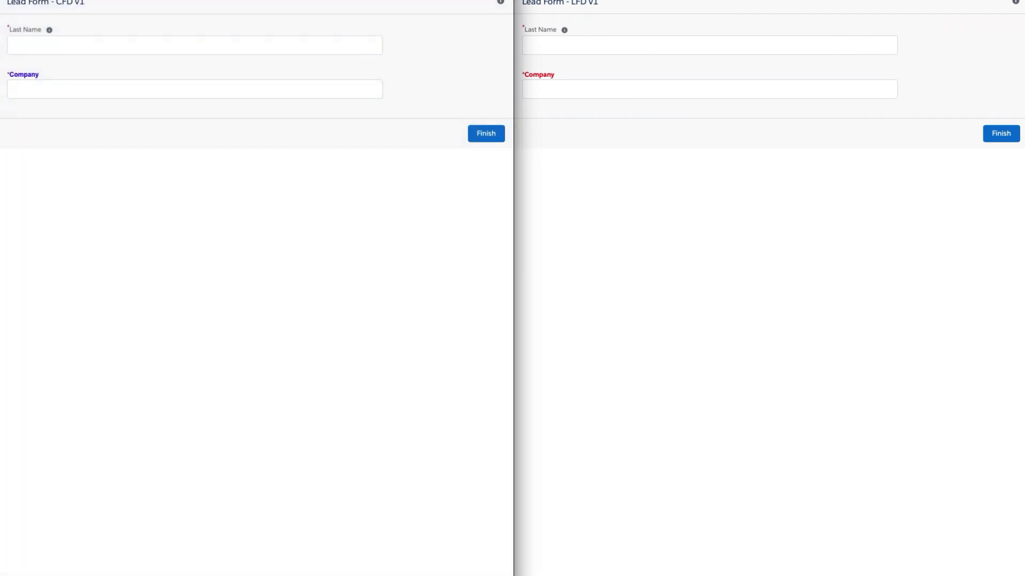
Step: Show the screen-level help text in both running flows and compare its formatting
left_click(485, 133)
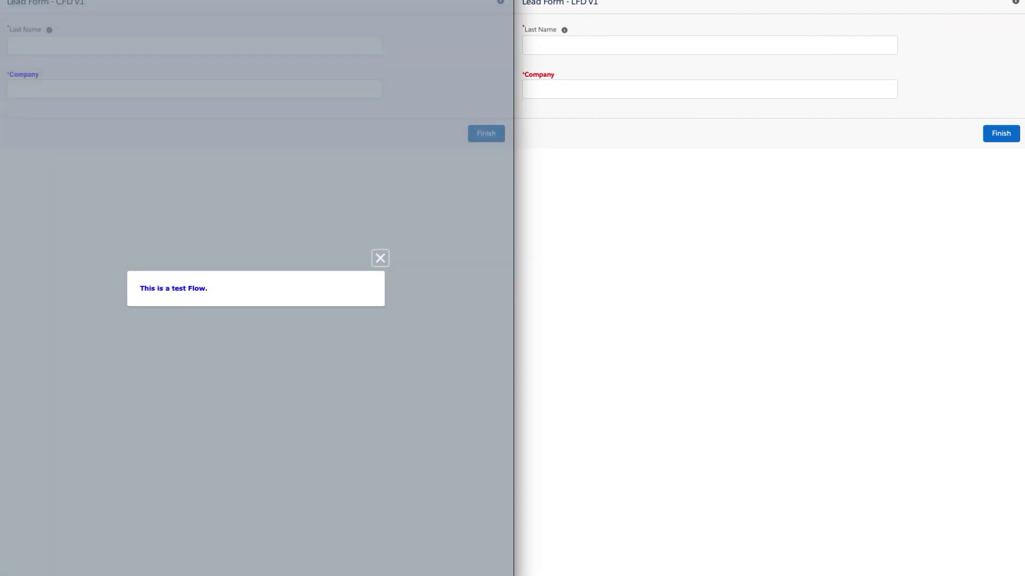
left_click_drag(208, 288, 155, 288)
left_click(155, 288)
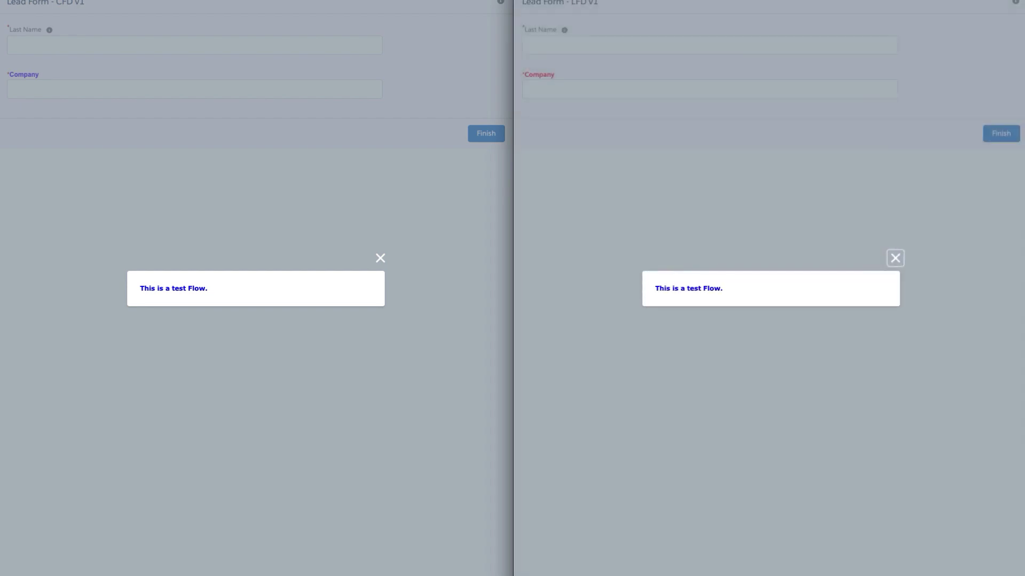
Step: Close the screen-level help text in both running flows and return to the two flow canvases
key("Escape")
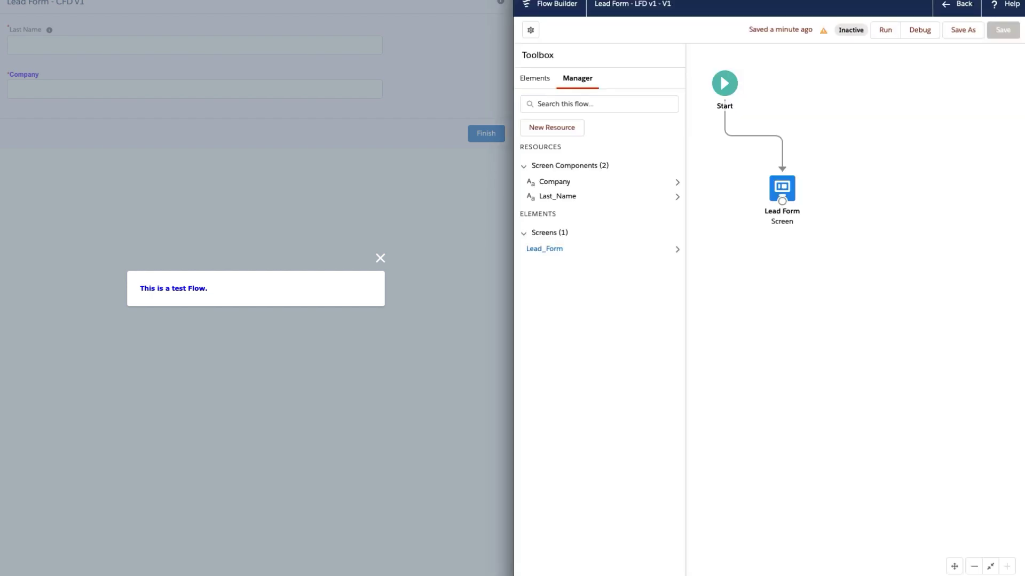
left_click(380, 258)
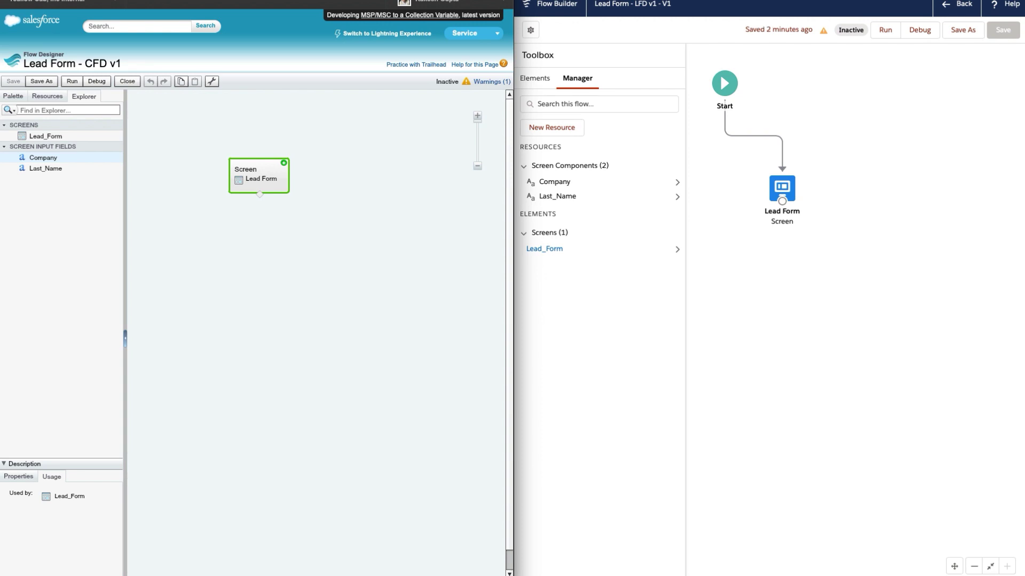
Step: Copy the Lead Form screen element in Flow Designer and paste it twelve times onto the canvas
mouse_move(259, 175)
key("ctrl+c")
key("ctrl+v")
key("ctrl+v")
key("ctrl+v")
key("ctrl+v")
key("ctrl+v")
key("ctrl+v")
key("ctrl+v")
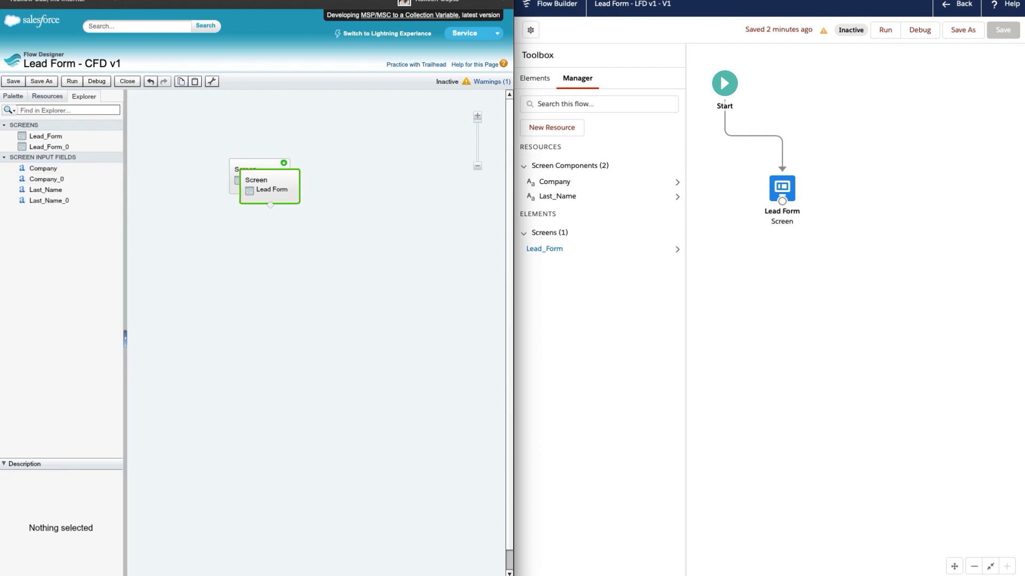
key("ctrl+v")
key("ctrl+v")
key("ctrl+v")
key("ctrl+v")
key("ctrl+v")
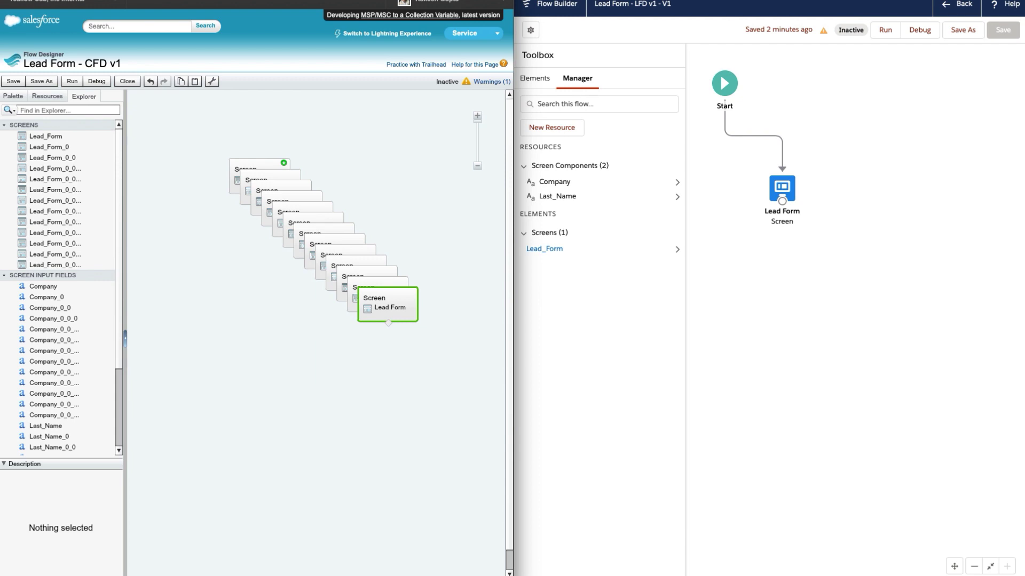
Step: Switch to Flow Builder and move the Lead Form screen element slightly farther right on the canvas
key("alt+Tab")
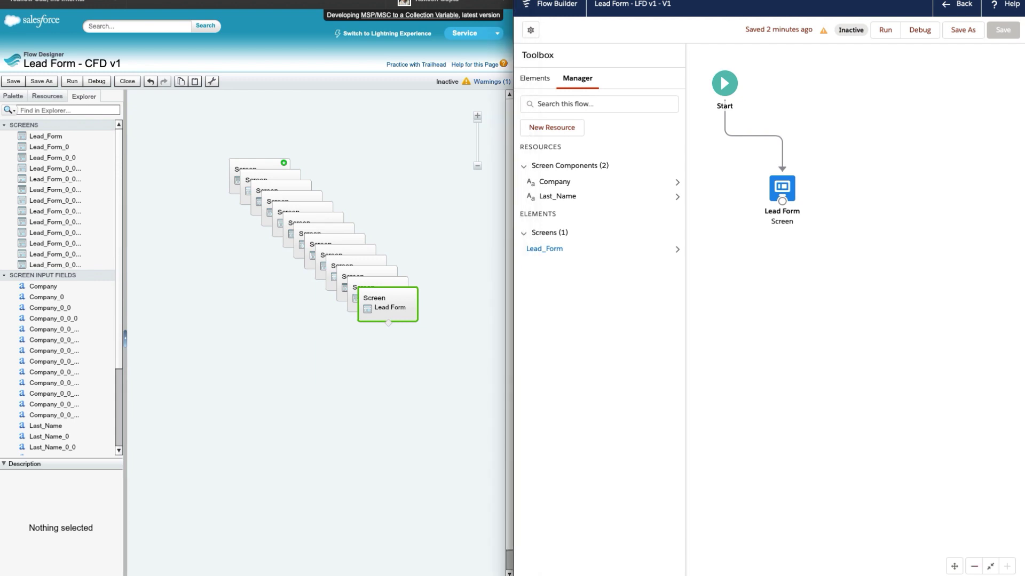
key("ctrl+minus")
key("ctrl+minus")
key("ctrl+0")
left_click_drag(782, 187, 829, 181)
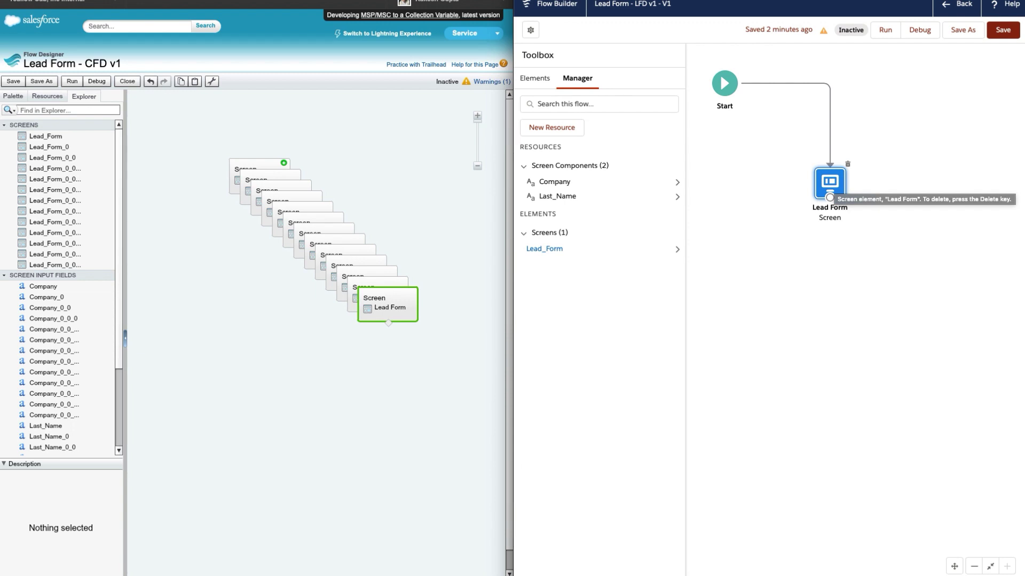
Step: Show Flow Builder's elements, and in Flow Designer add a Record Create element named "Insert a Lead" that creates a Lead
left_click(535, 77)
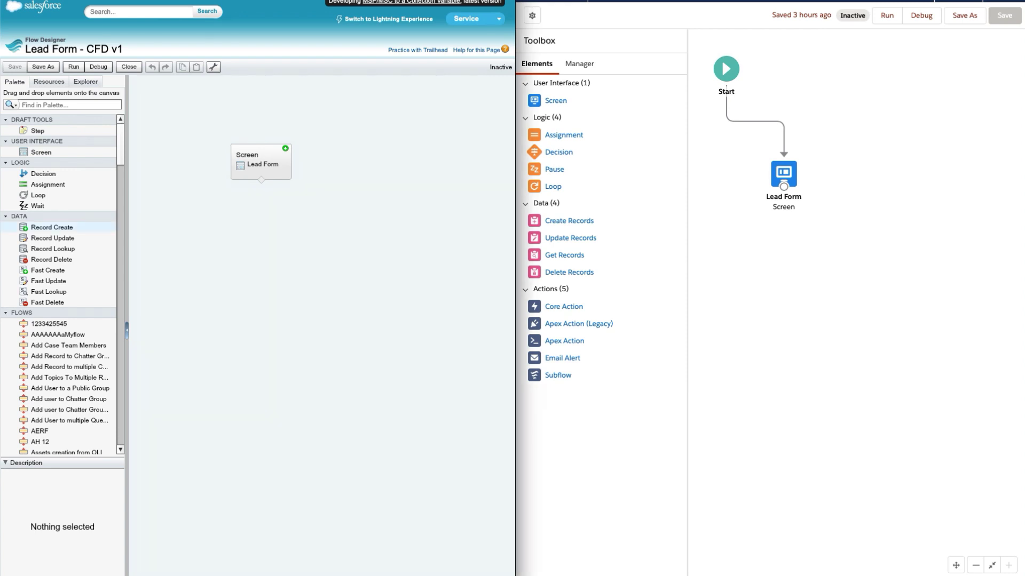
left_click_drag(52, 227, 241, 219)
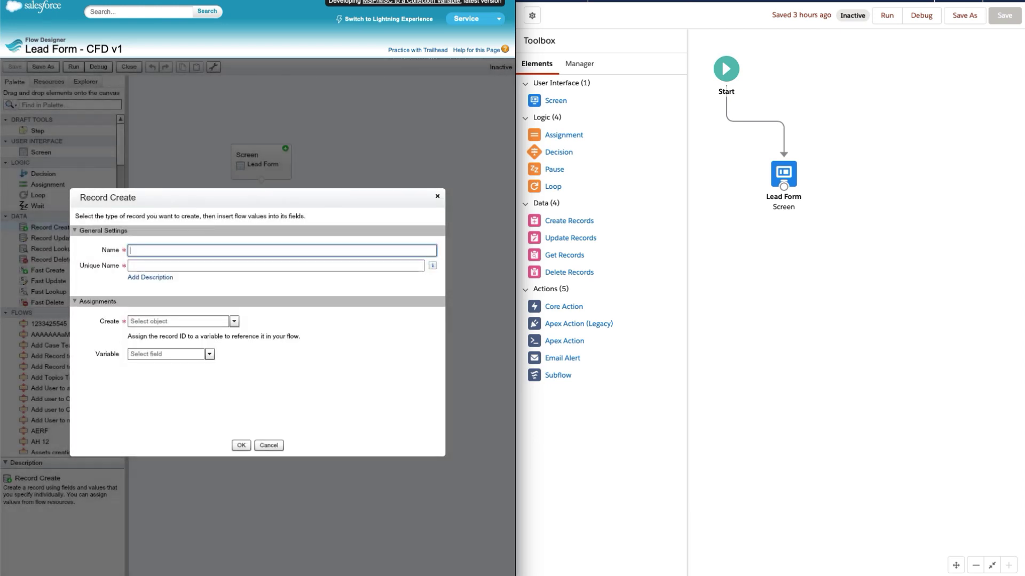
type("Insert a Lead")
key("Tab")
left_click(178, 321)
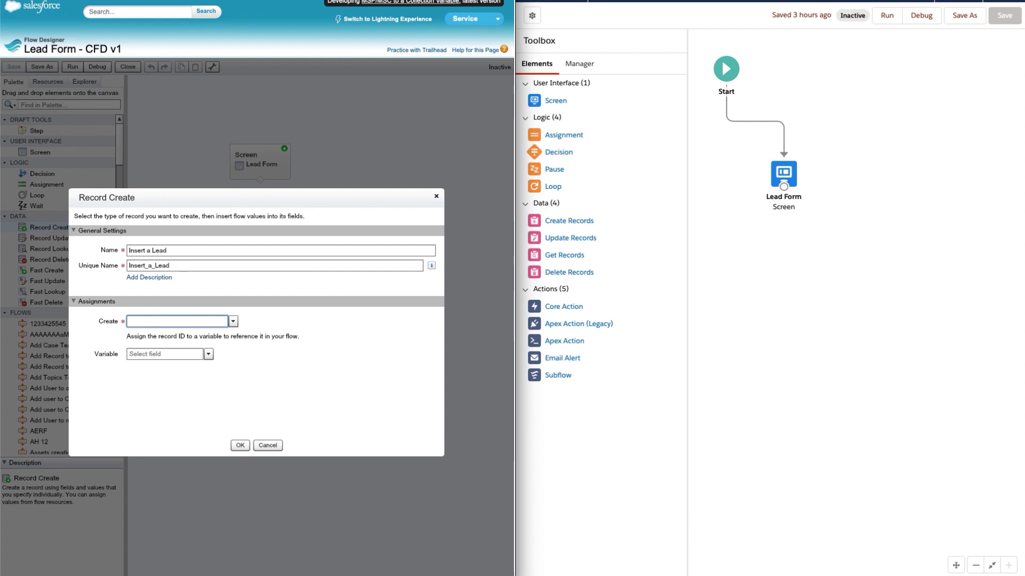
type("Lead")
key("Down")
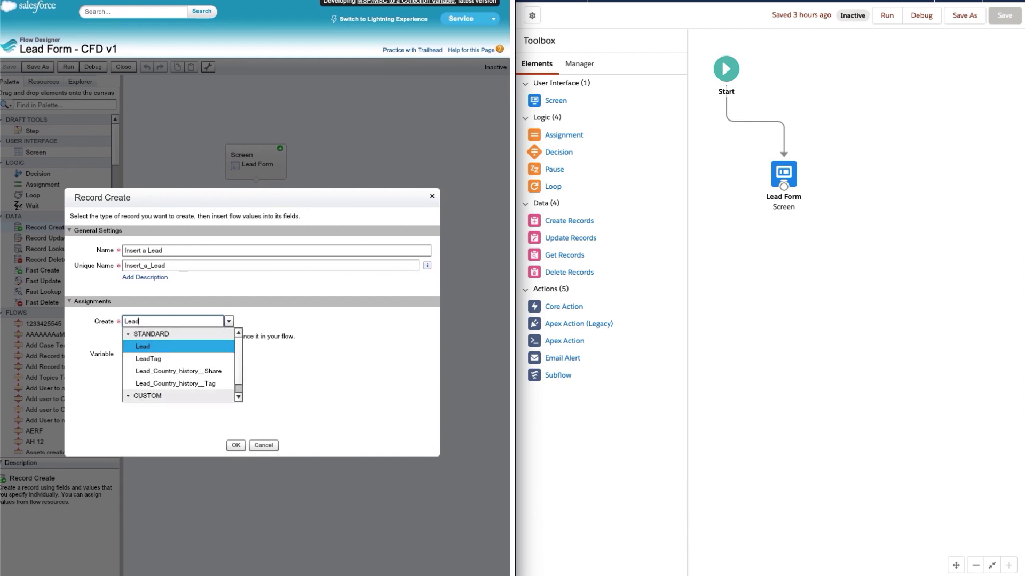
key("Return")
Step: Add LastName and Company as the Lead fields to fill in the Record Create element
left_click(174, 355)
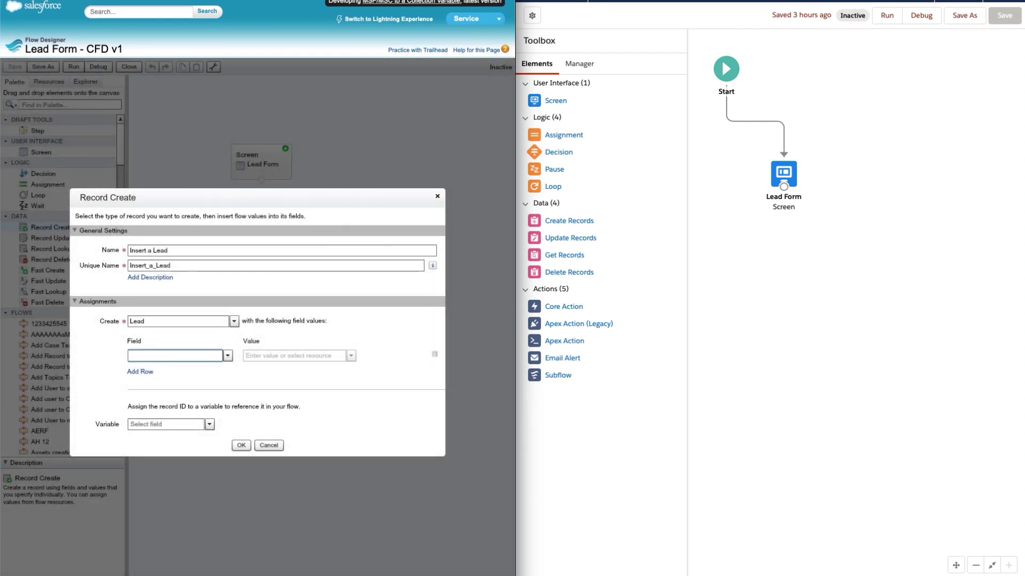
type("Last")
key("Down")
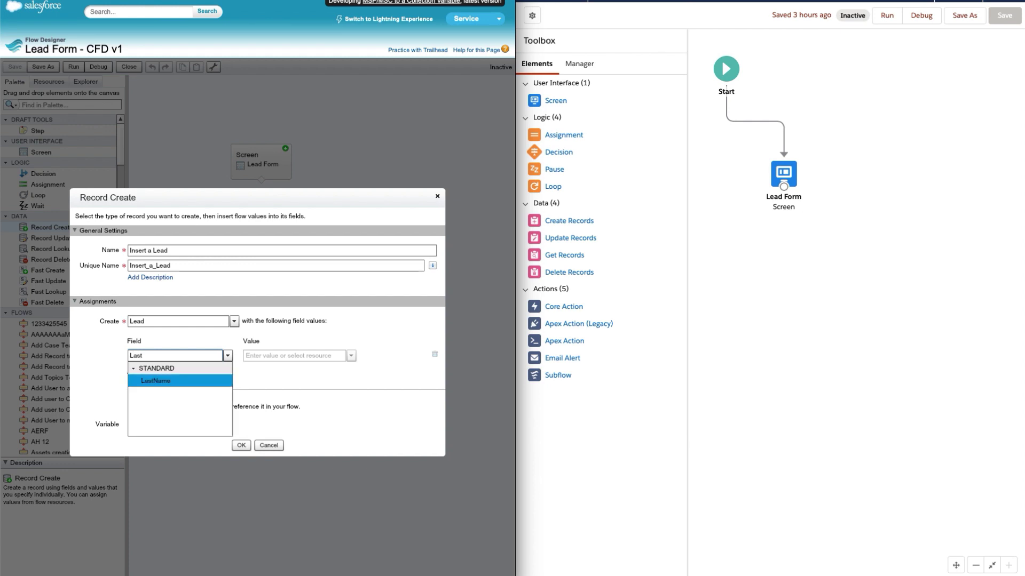
key("Return")
left_click(175, 357)
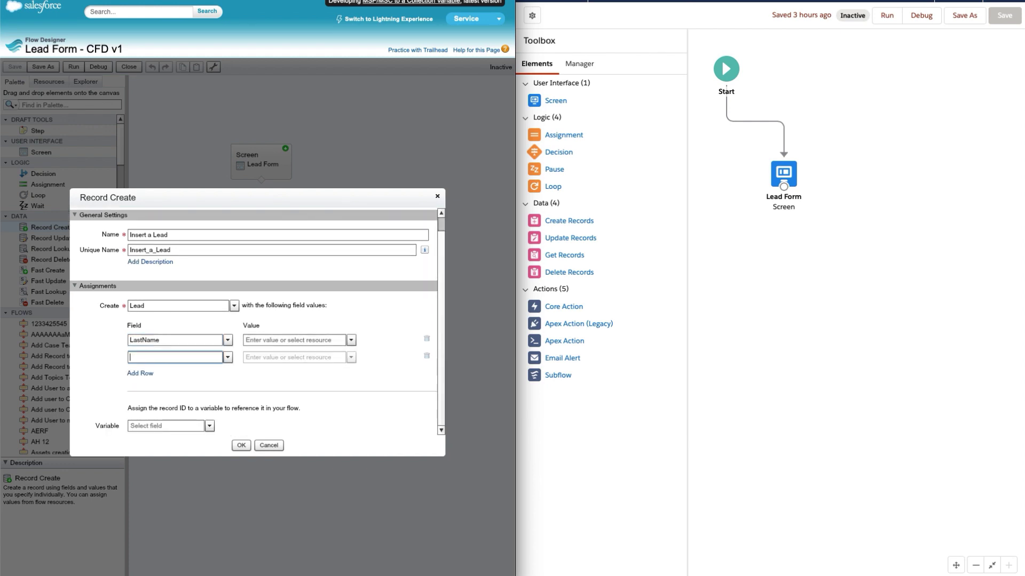
type("Com")
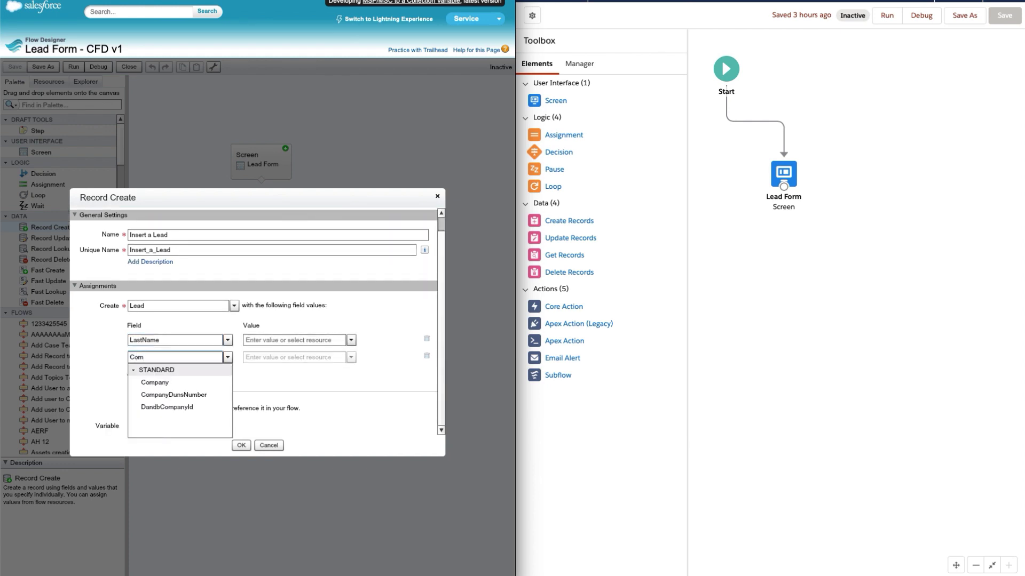
key("Down")
key("Return")
key("Tab")
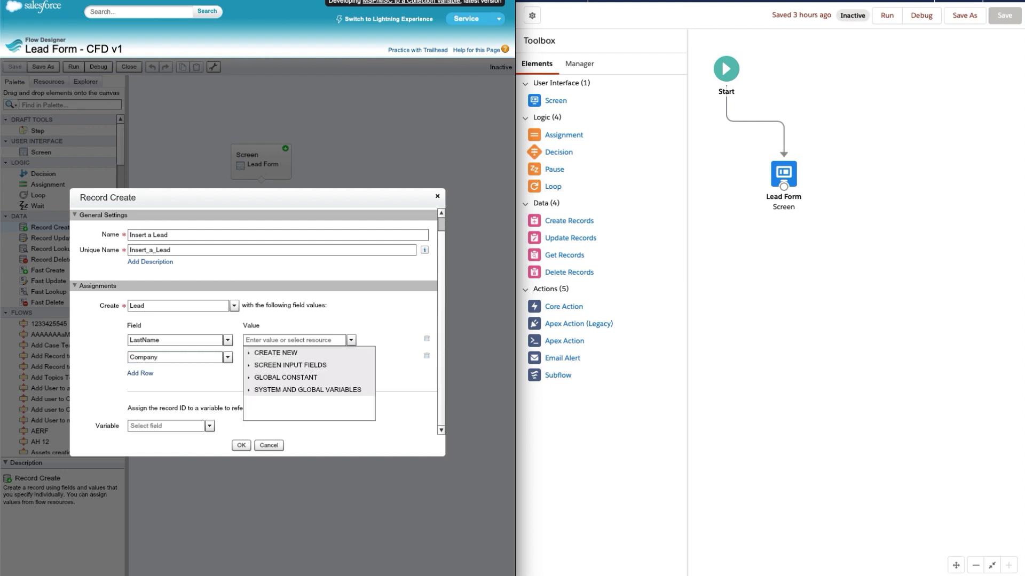
Step: Assign the Last_Name screen input to LastName and the Company screen input to Company, and confirm the Record Create element
left_click(290, 365)
key("Return")
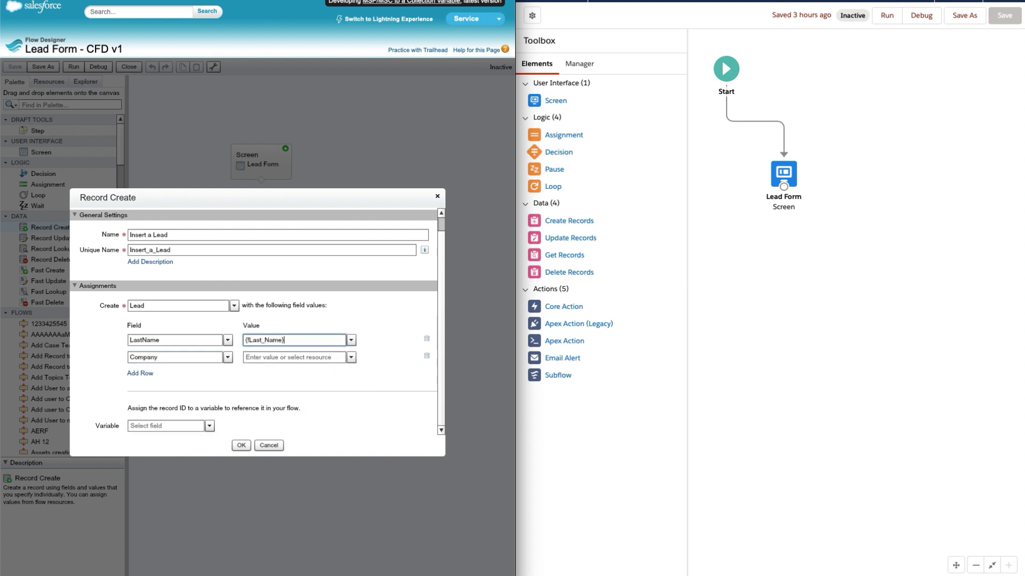
left_click(351, 357)
left_click(289, 382)
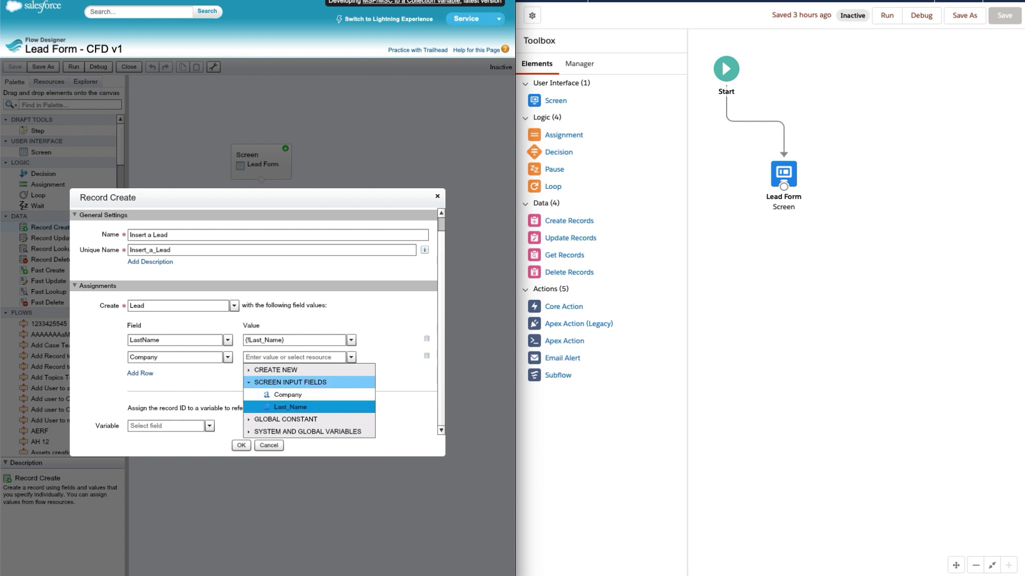
key("Return")
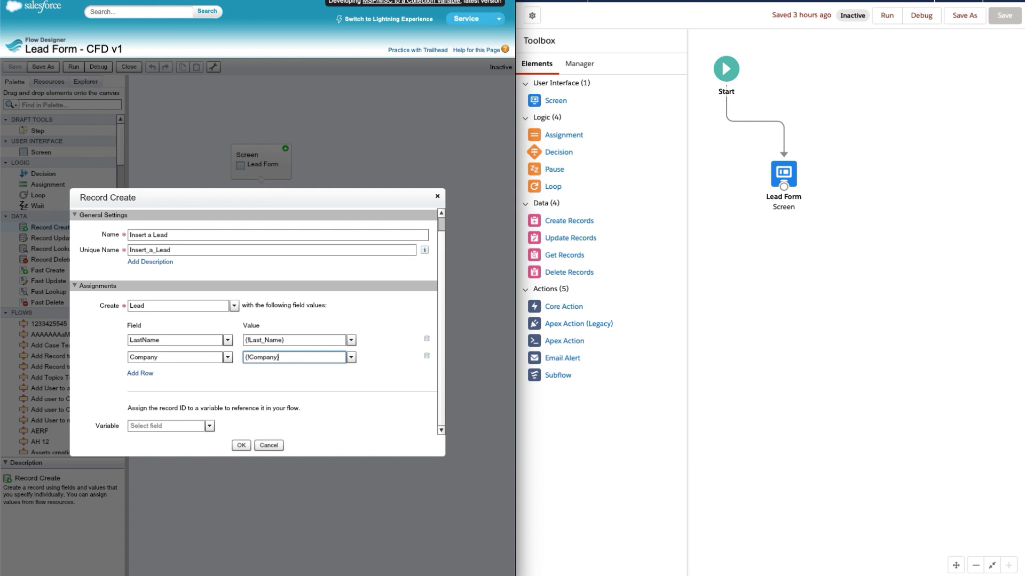
key("Return")
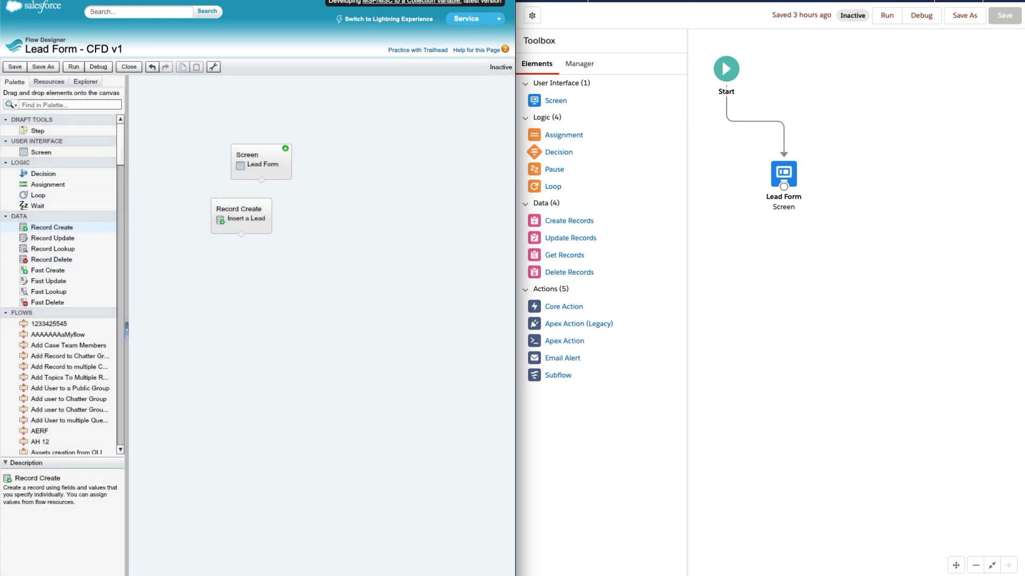
Step: Reopen the Insert a Lead element in Flow Designer and add a Create Records element labelled "Insert a lead" in Flow Builder
left_click(240, 216)
double_click(241, 216)
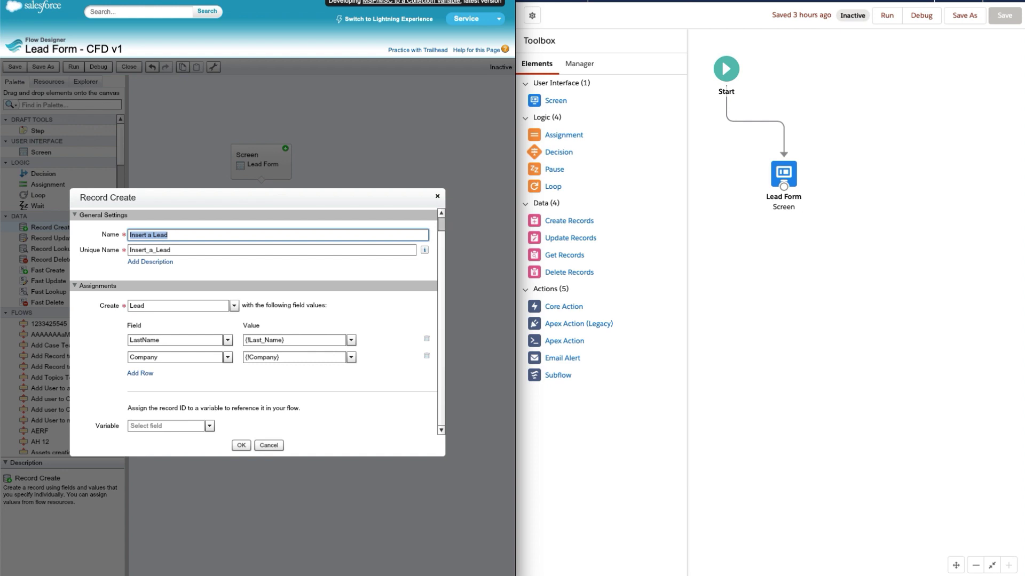
left_click_drag(563, 220, 798, 270)
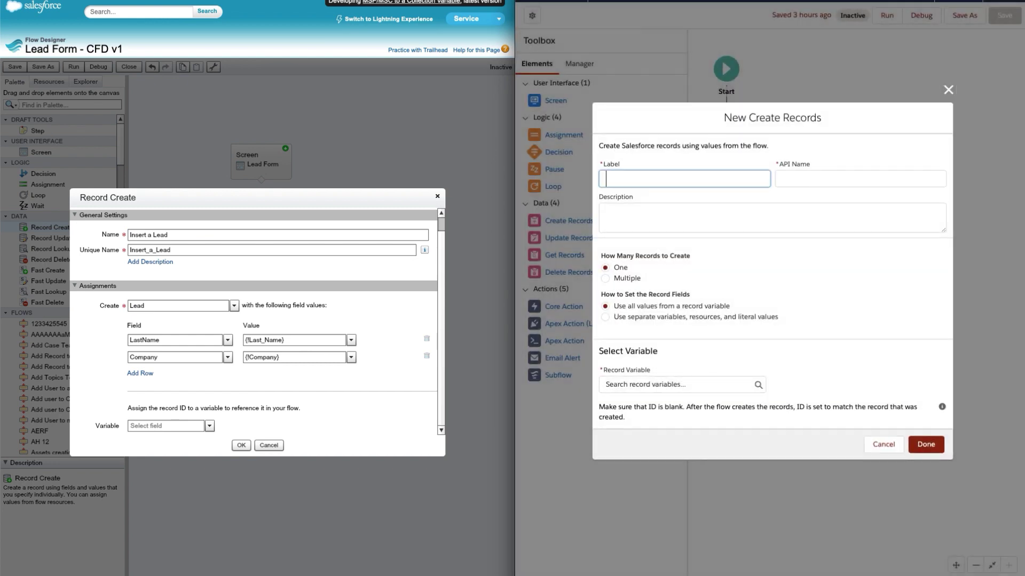
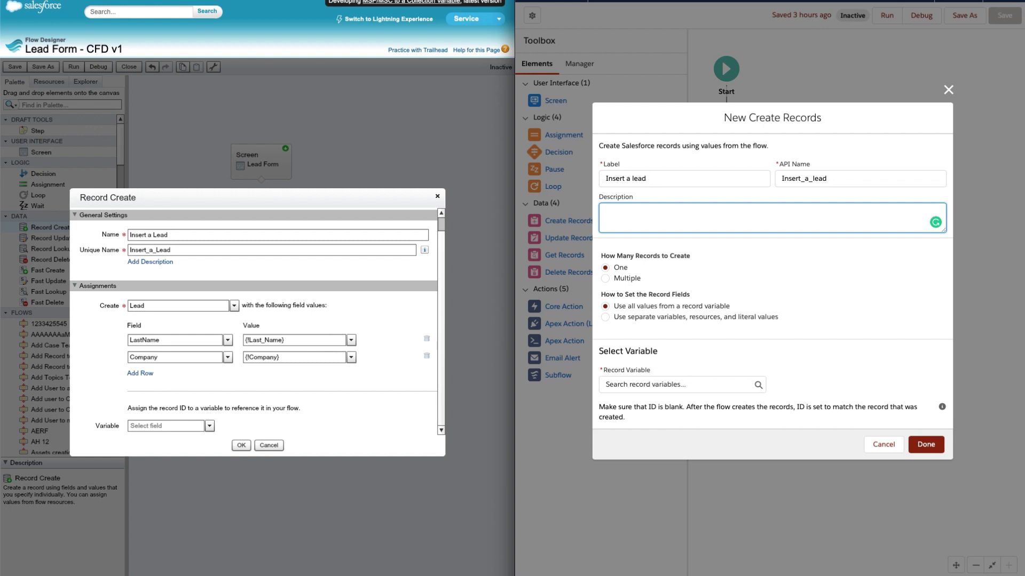
Step: Compare the Create Records settings for one and multiple records, including the record collection variable, and leave it on One
left_click(605, 278)
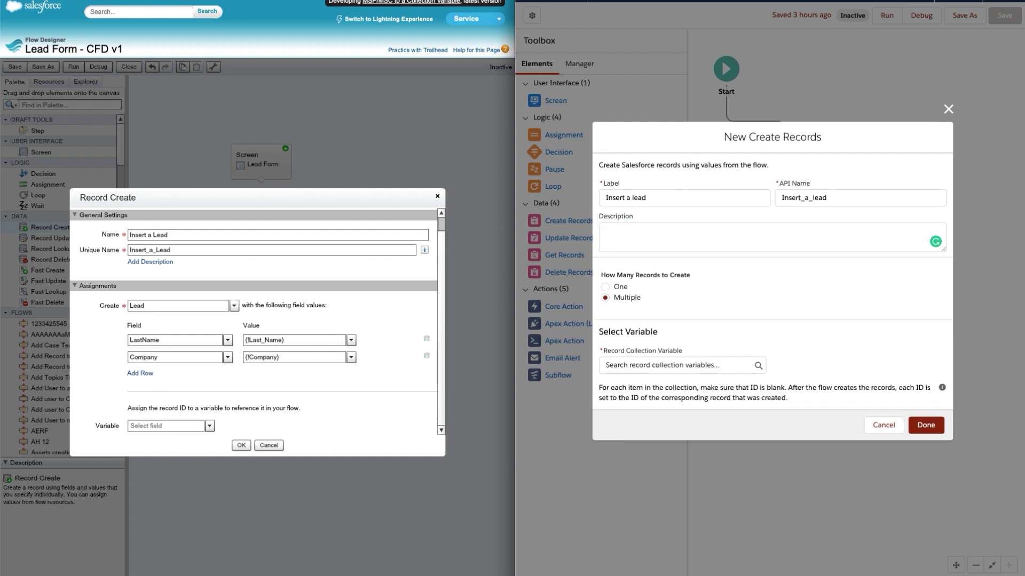
left_click(605, 286)
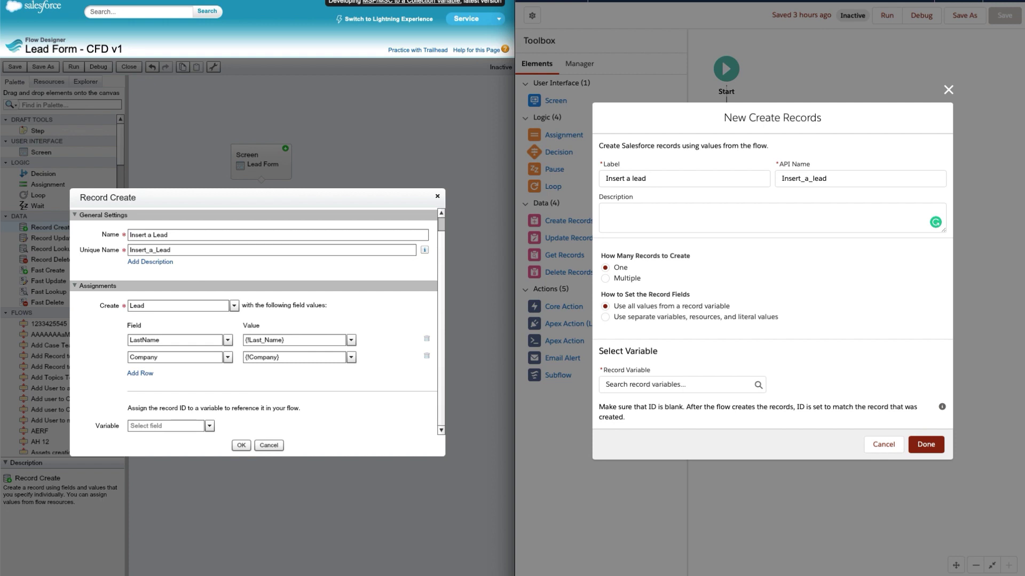
left_click(606, 278)
left_click(681, 365)
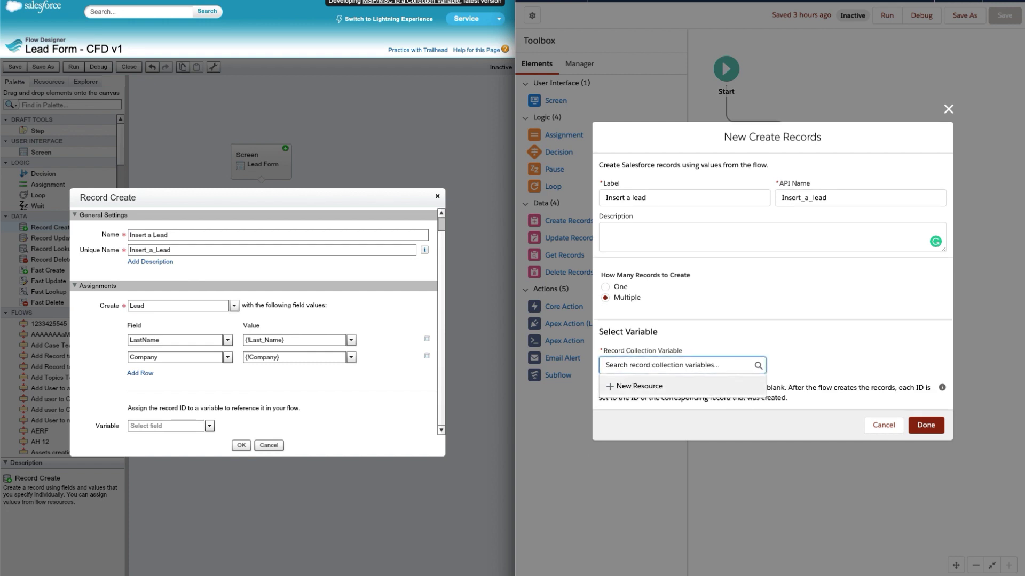
left_click(704, 351)
left_click_drag(603, 345, 682, 345)
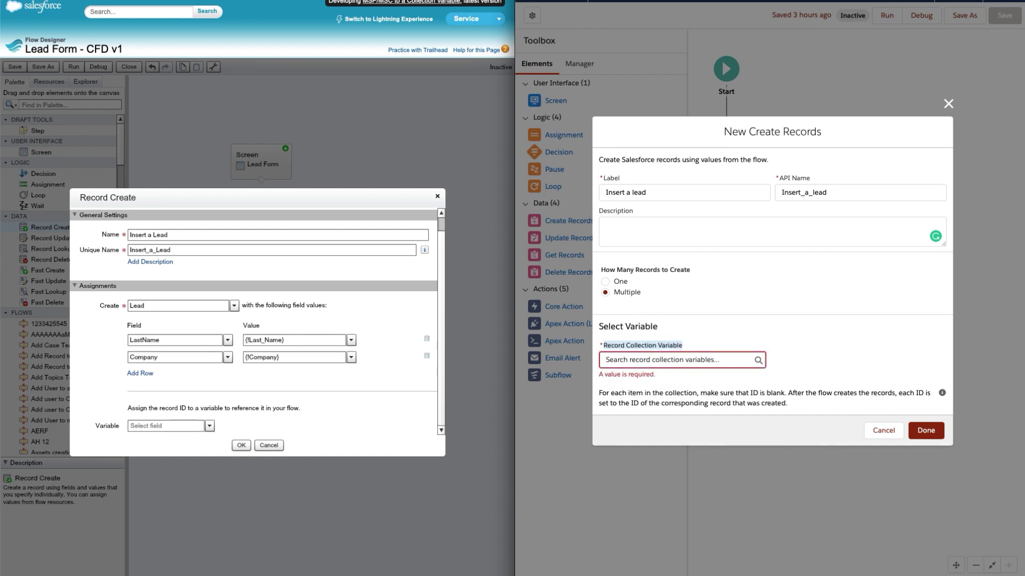
left_click(605, 281)
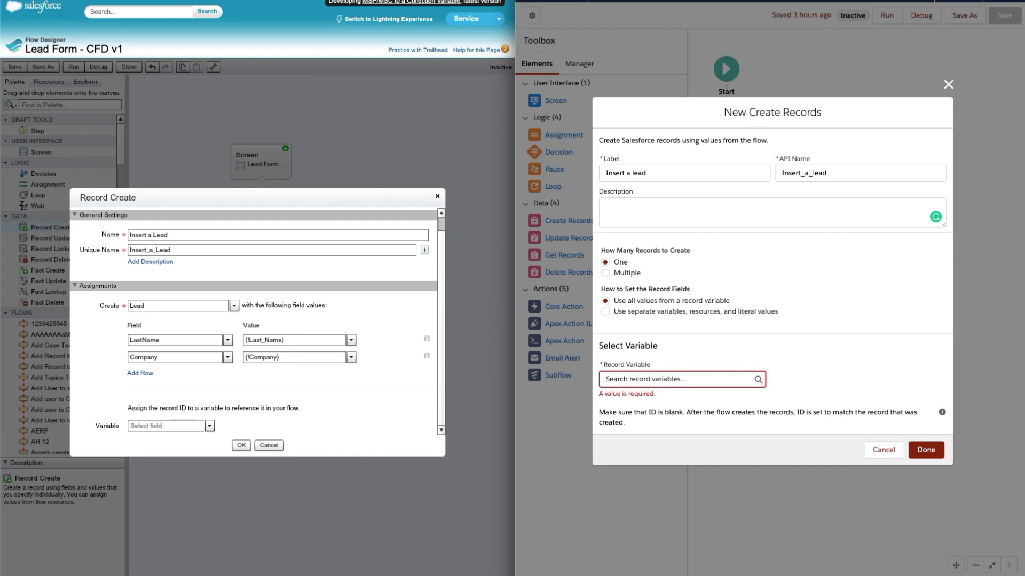
Step: Set the record fields to use separate variables, resources, and literal values, and choose Lead as the object
left_click(604, 311)
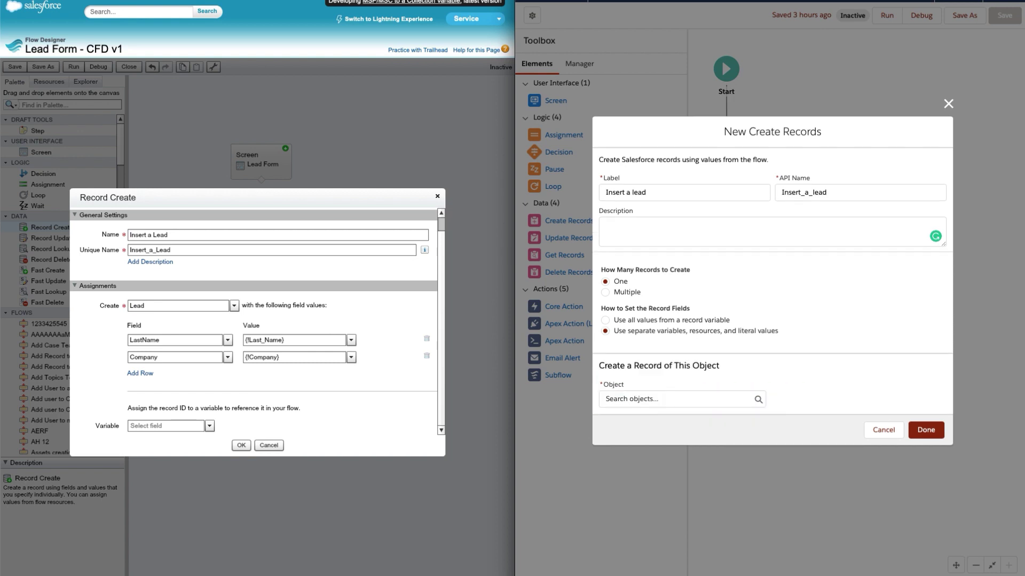
left_click(682, 398)
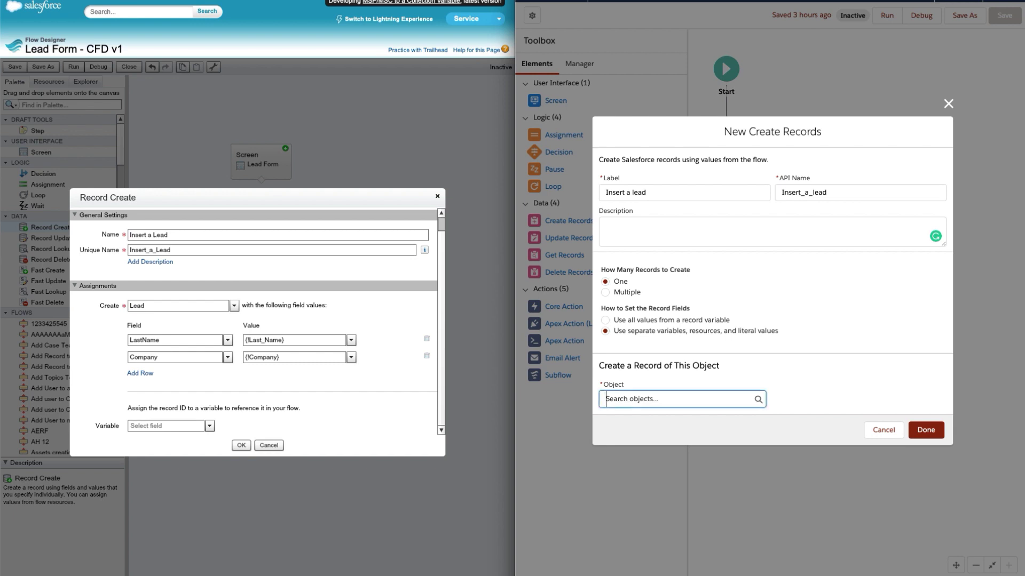
type("lead")
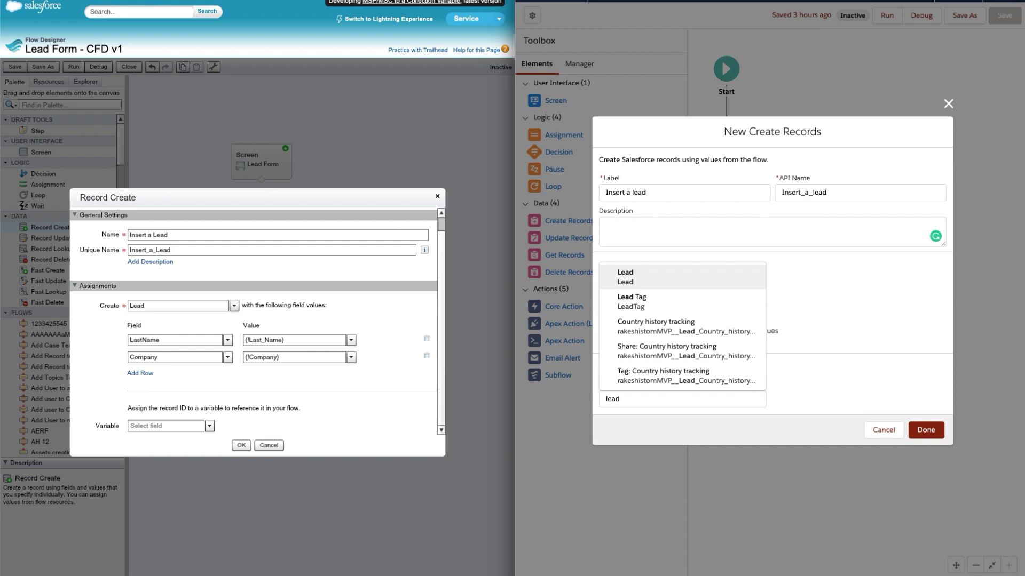
key("Return")
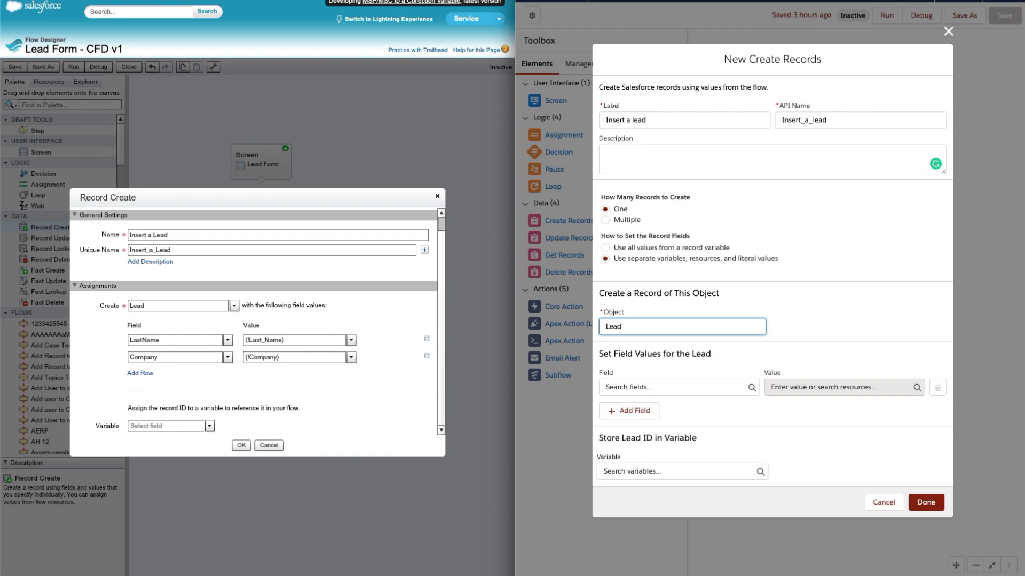
Step: Choose LastName as the first Lead field to fill in Flow Builder and add a second field row
left_click(678, 387)
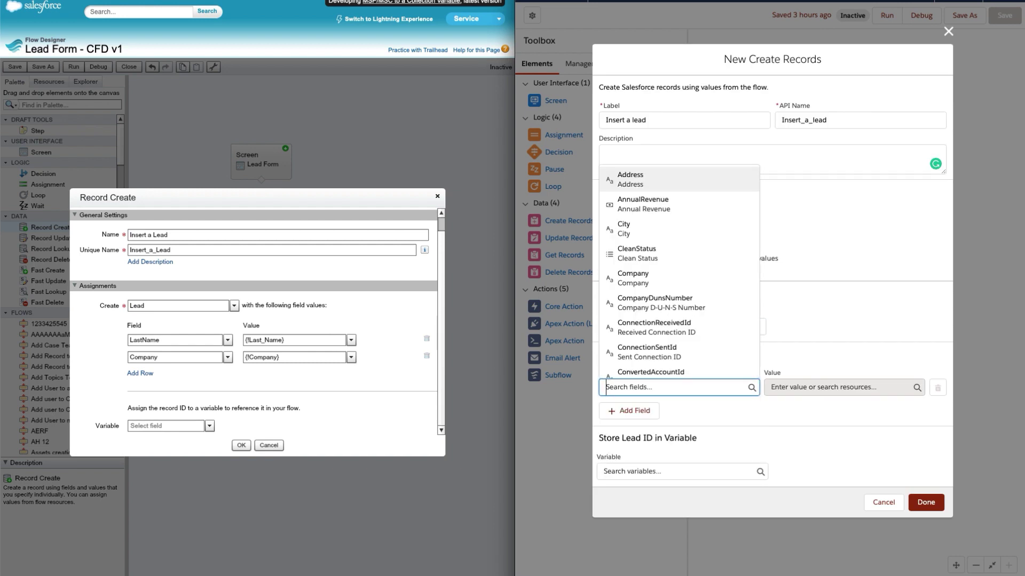
type("lst")
key("BackSpace")
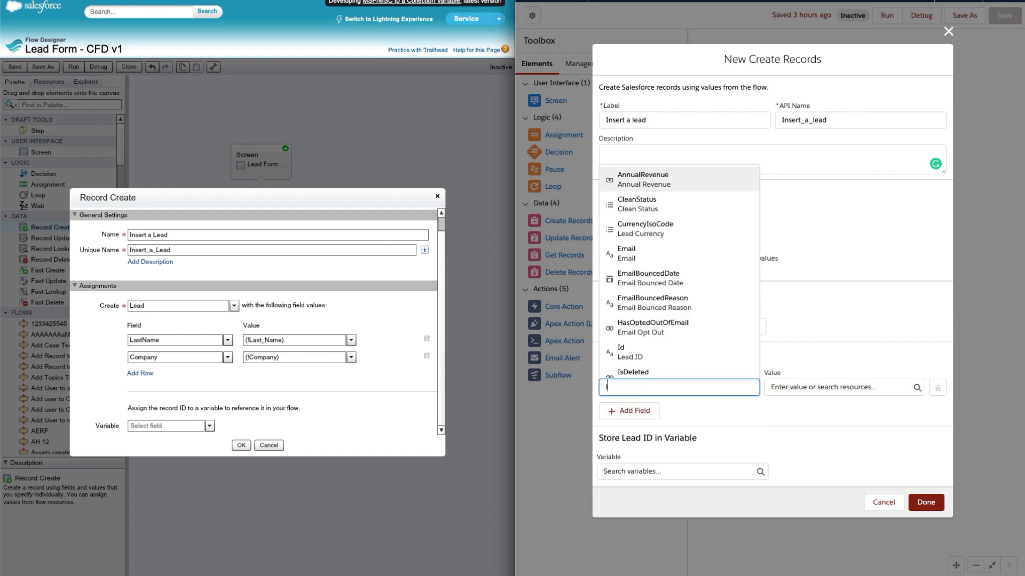
type("last")
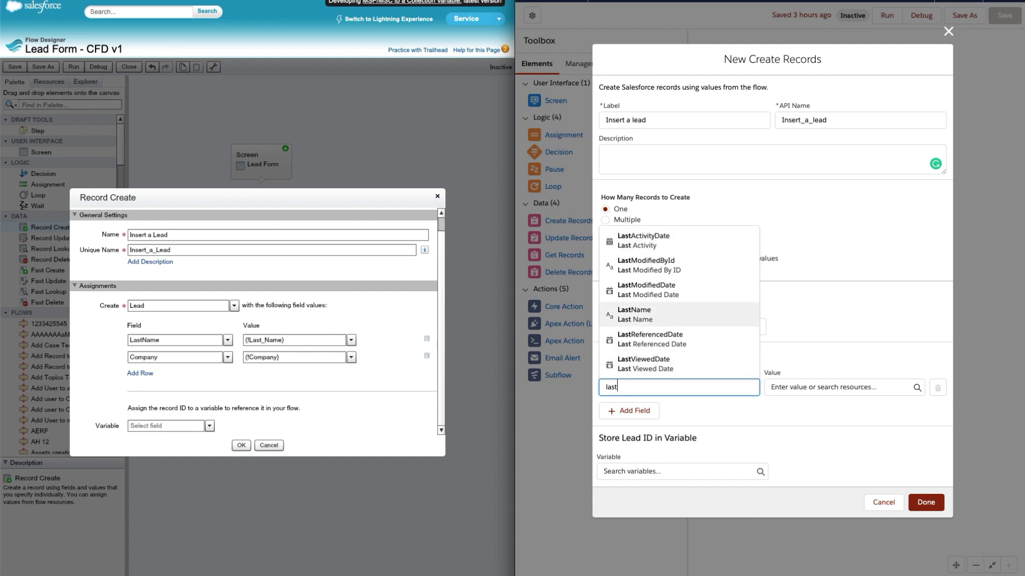
left_click(679, 314)
left_click(629, 411)
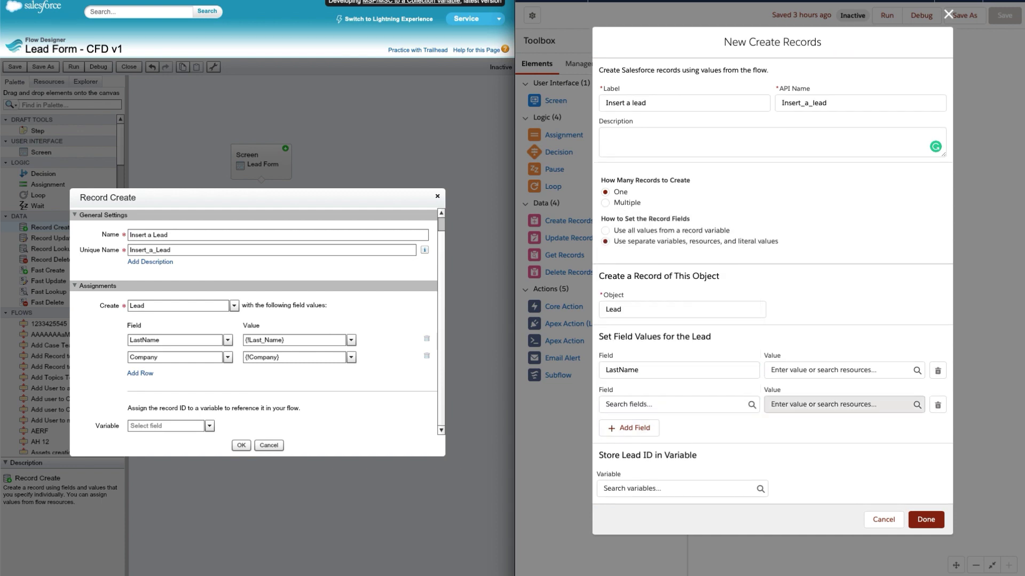
Step: Add Company as the second Lead field, map LastName to Last_Name and Company to the Company screen component, and confirm the create elements in both tools
left_click(678, 404)
type("comp")
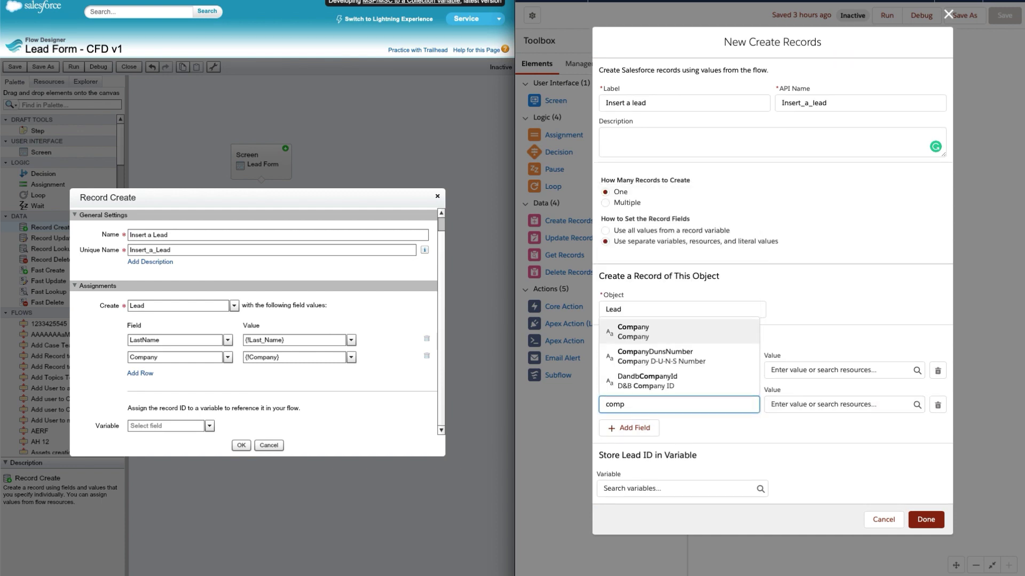
left_click(679, 332)
left_click(844, 370)
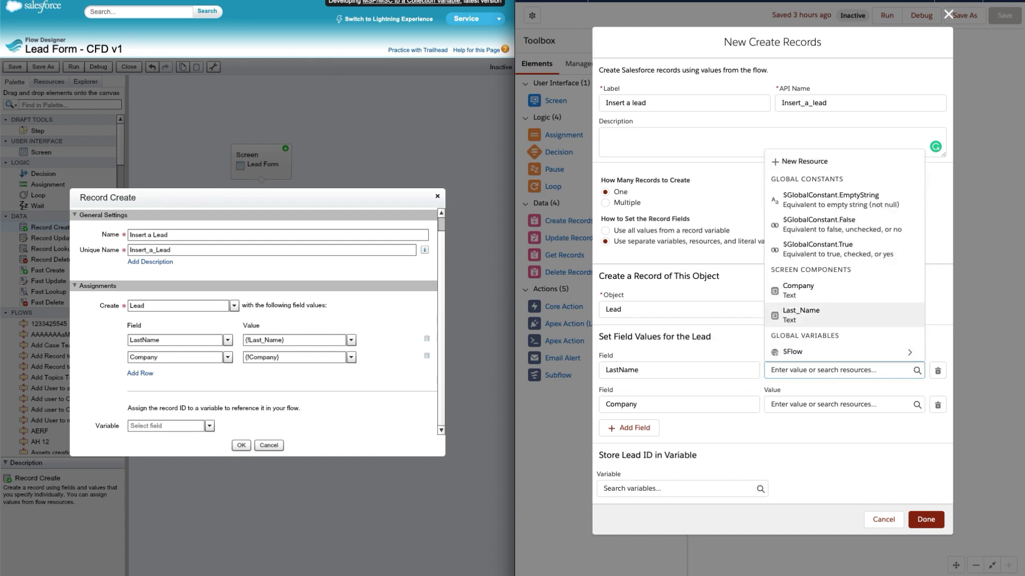
left_click(801, 315)
left_click(832, 404)
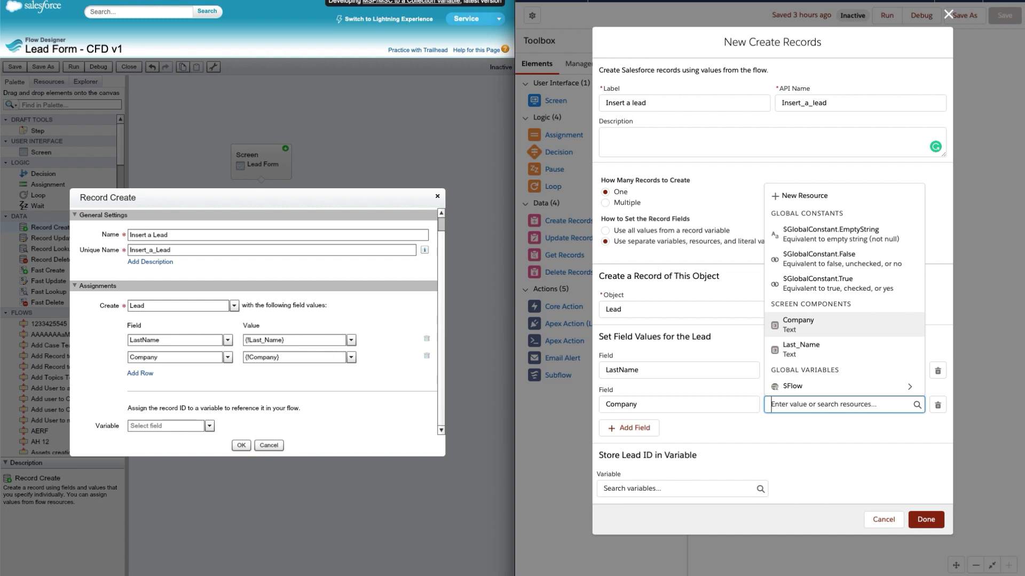
left_click(798, 324)
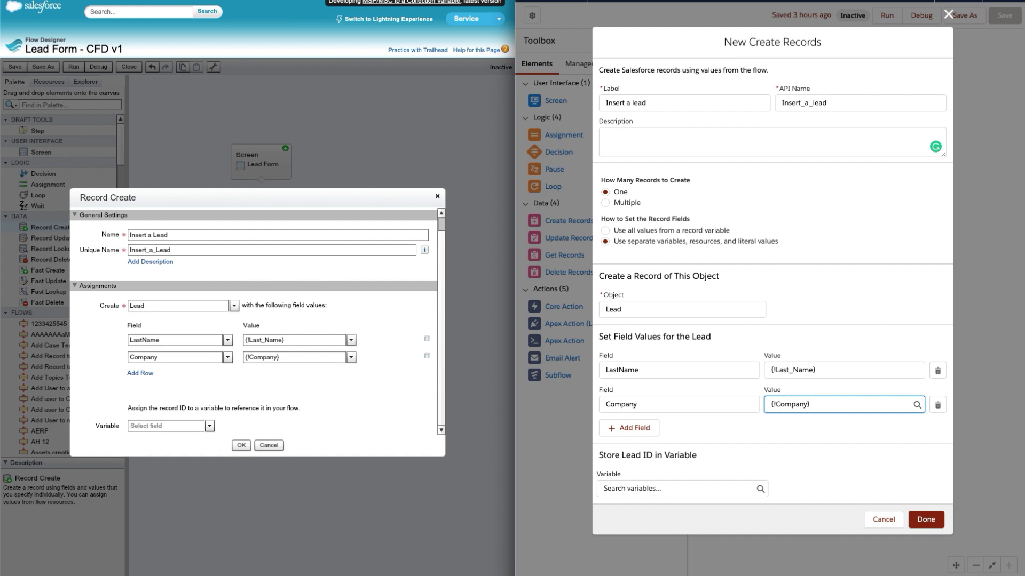
left_click(925, 519)
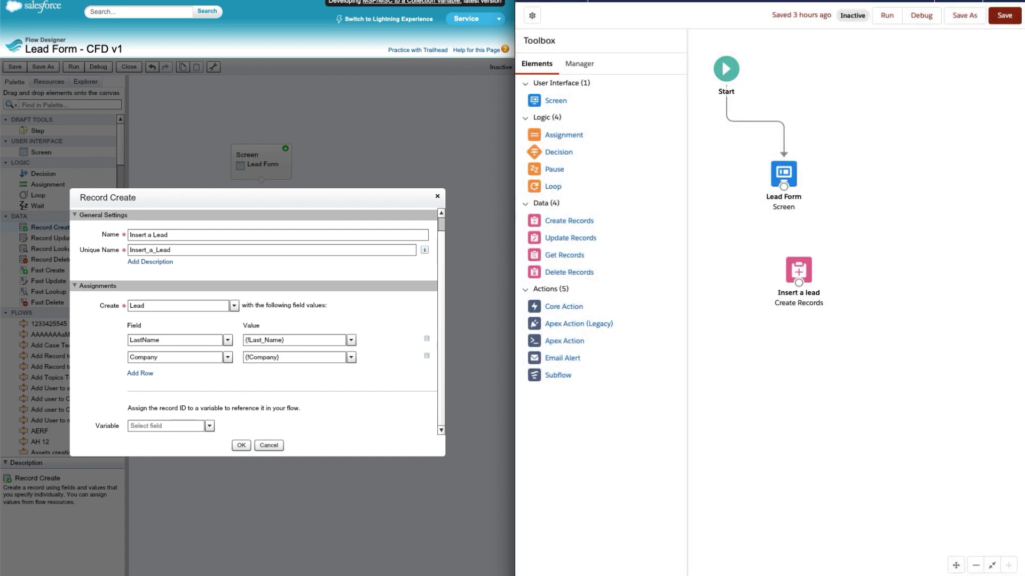
left_click(240, 445)
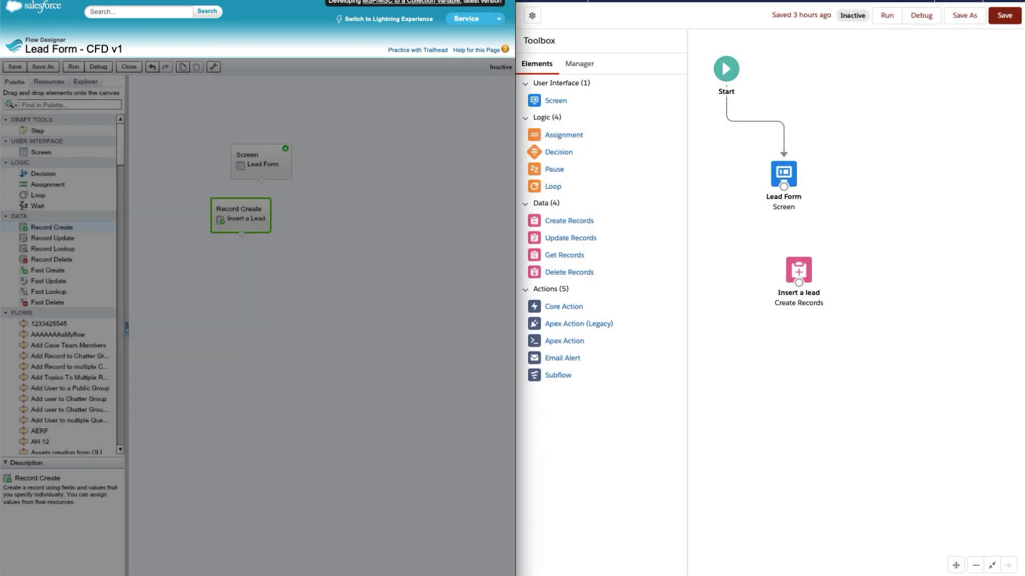
Step: Connect the Lead Form screen to the lead creation element in both Flow Designer and Flow Builder, and save the Flow Builder flow
left_click_drag(261, 180, 251, 208)
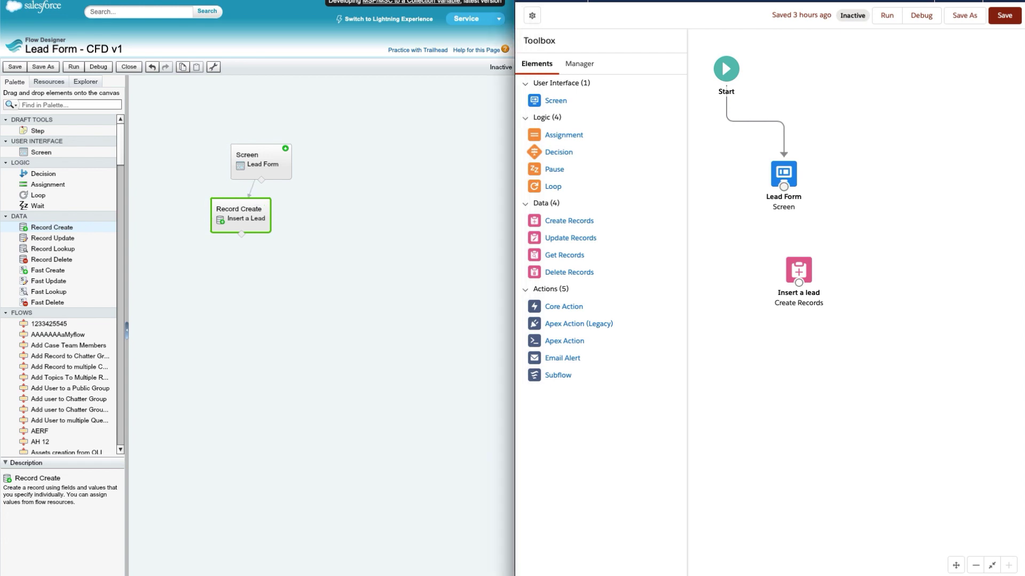
left_click_drag(784, 187, 798, 270)
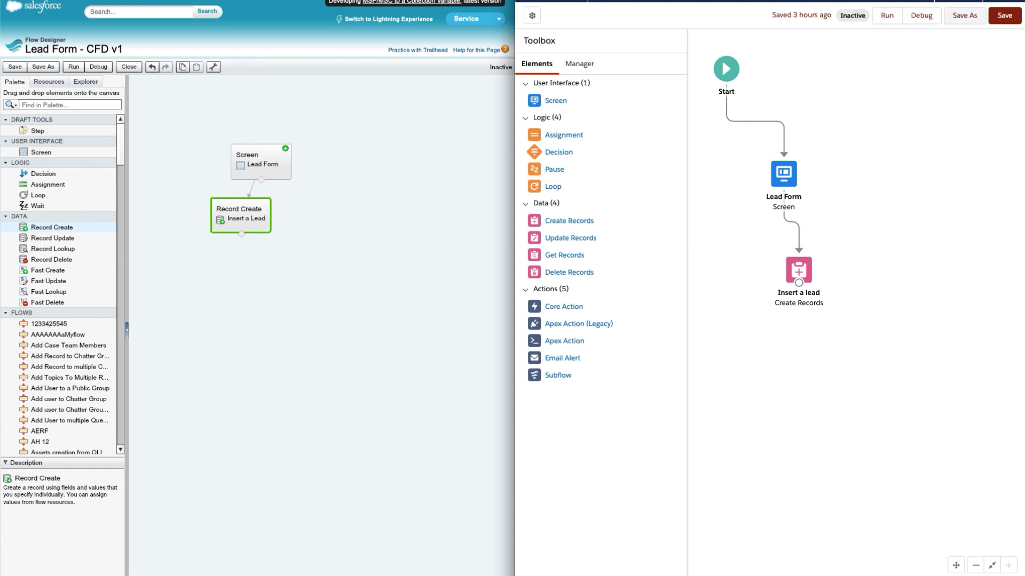
left_click(1005, 15)
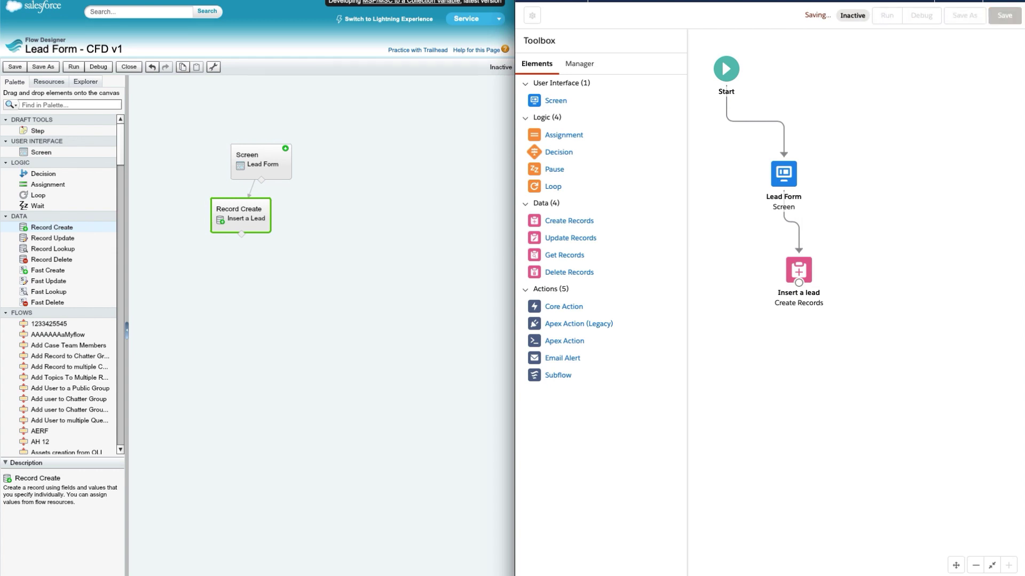